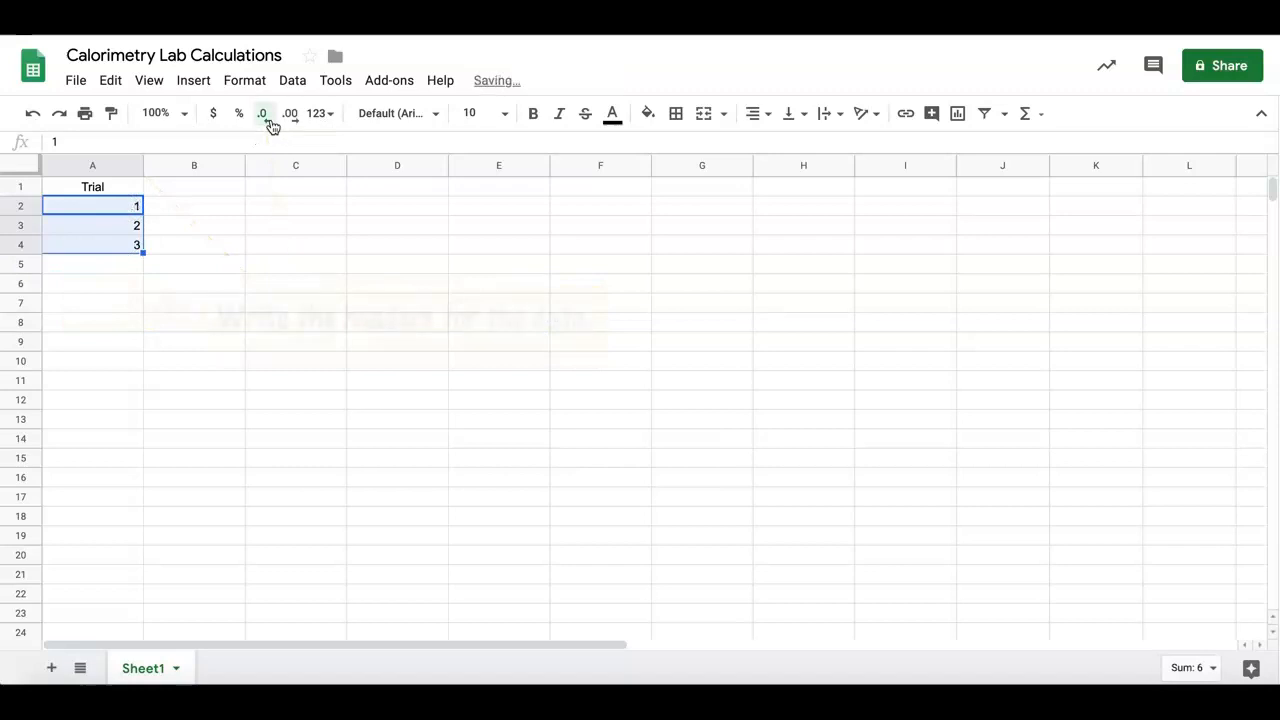
# Enter the headers "mass of water (g)" in B1 and "initial water temp (°C)" in C1
pyautogui.click(217, 188)
pyautogui.write('mass of water (g)')
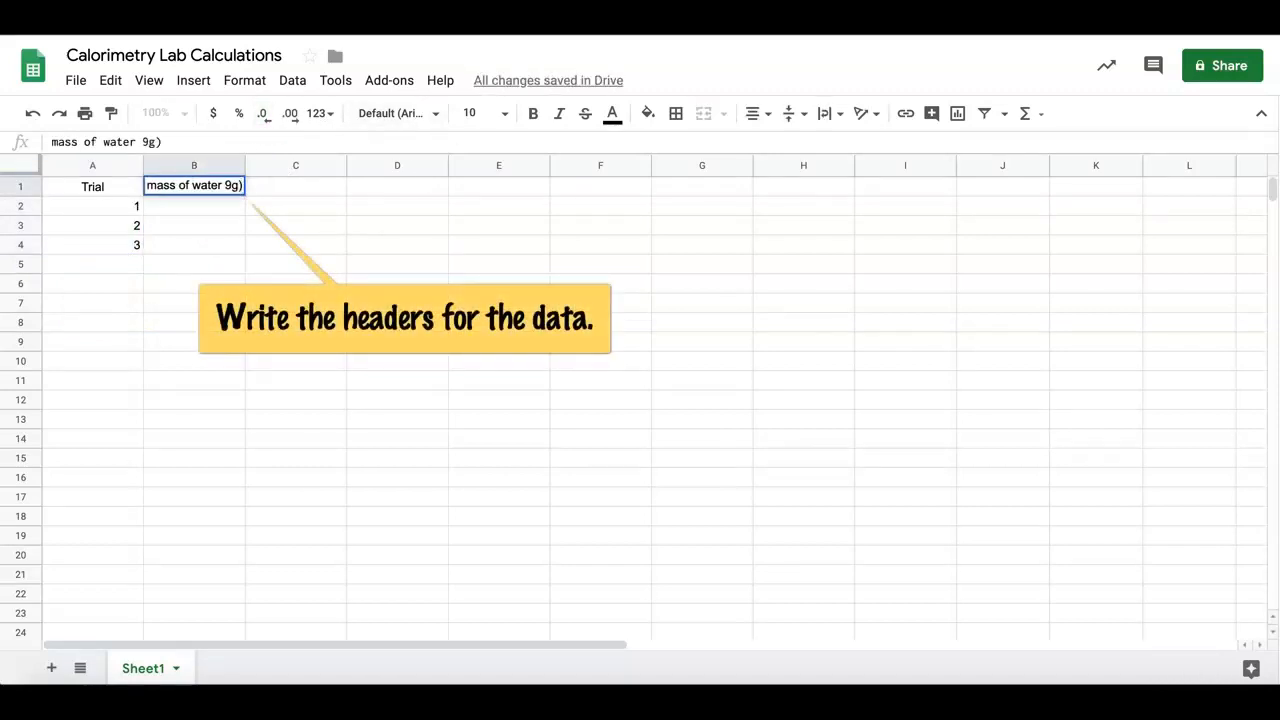
pyautogui.click(292, 190)
pyautogui.write('init')
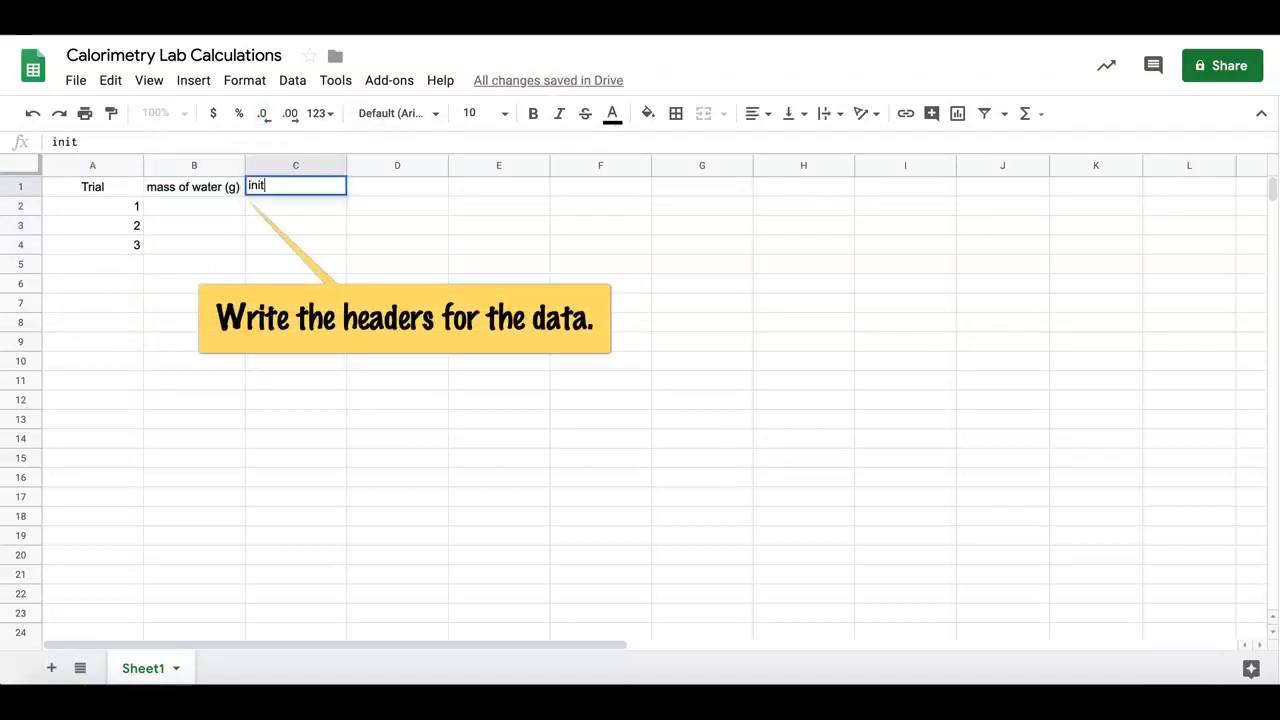
pyautogui.write('ial water temp (°C)')
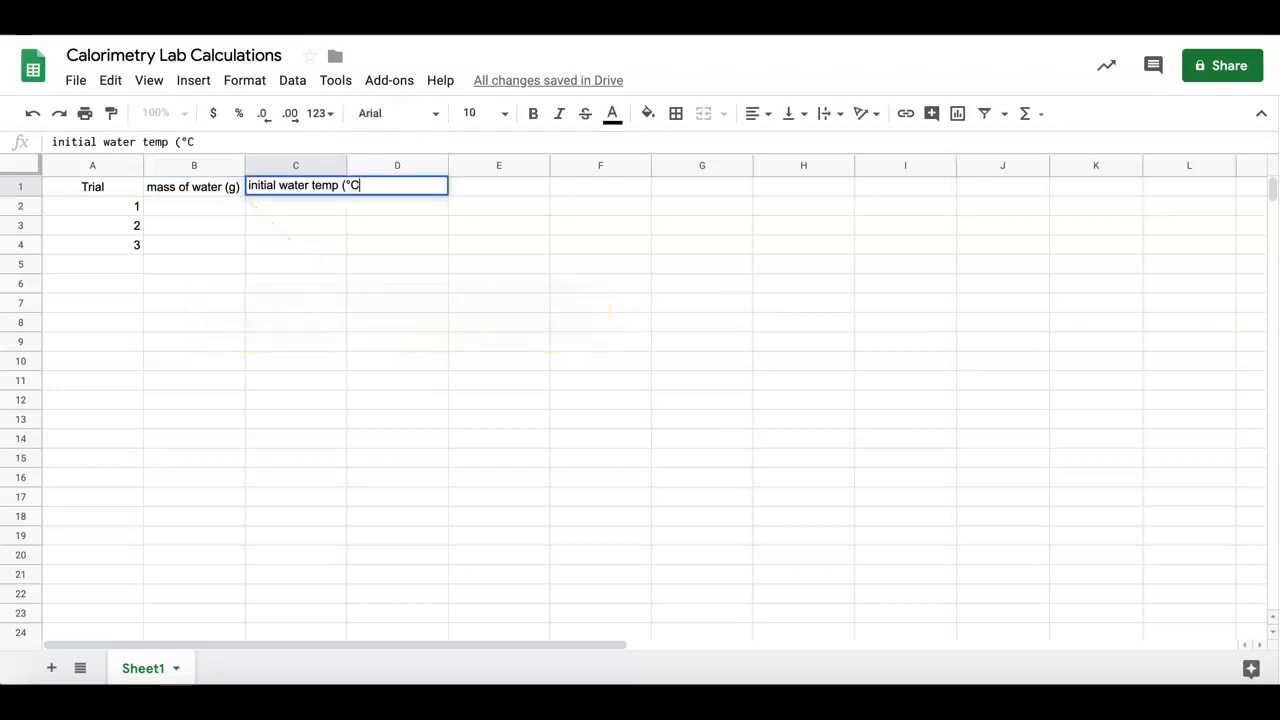
pyautogui.click(391, 238)
# Enter the headers "final water temp (°C)" in D1 and "change in water temp (°C)" in E1
pyautogui.click(407, 188)
pyautogui.write('final water temp (°C)')
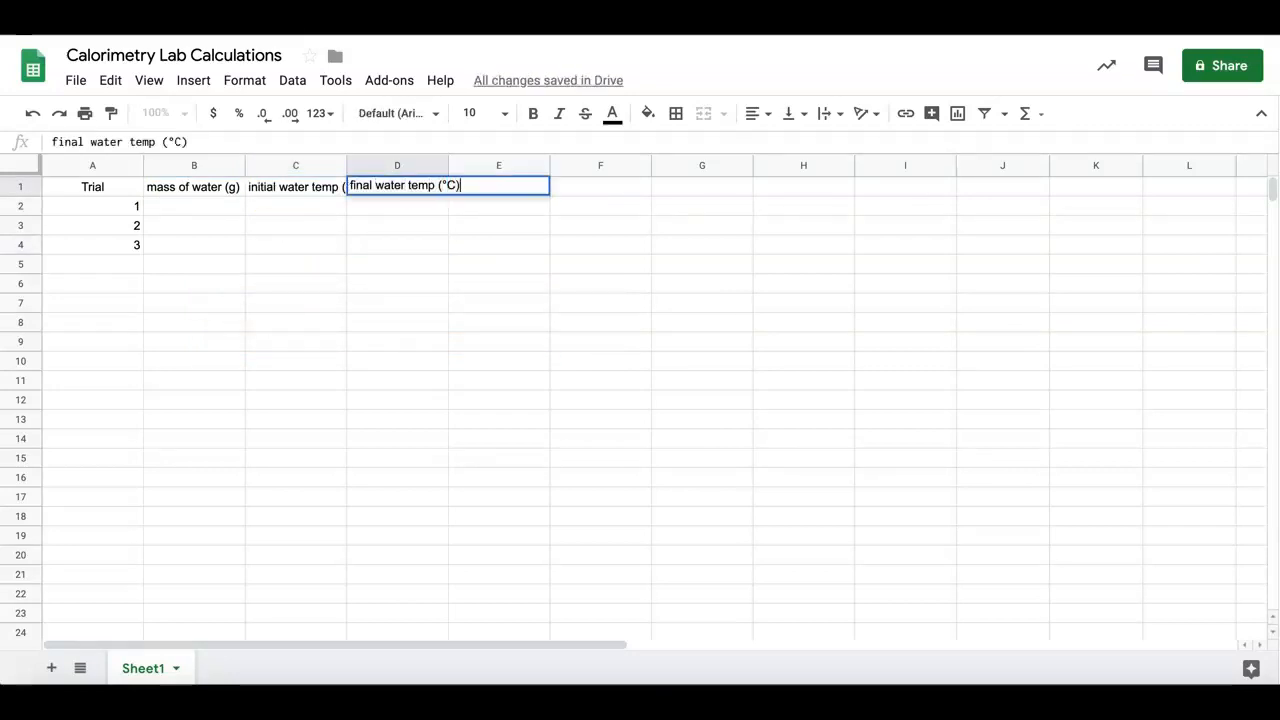
pyautogui.click(480, 191)
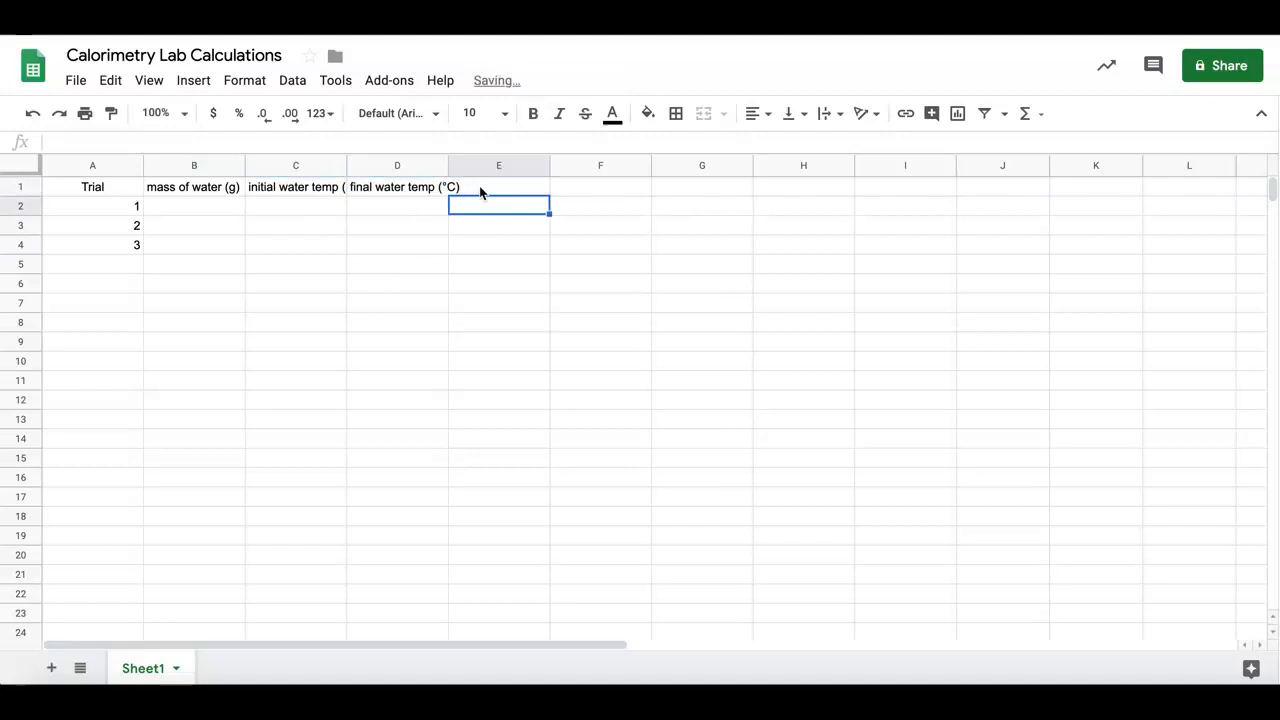
pyautogui.write('change in water temp')
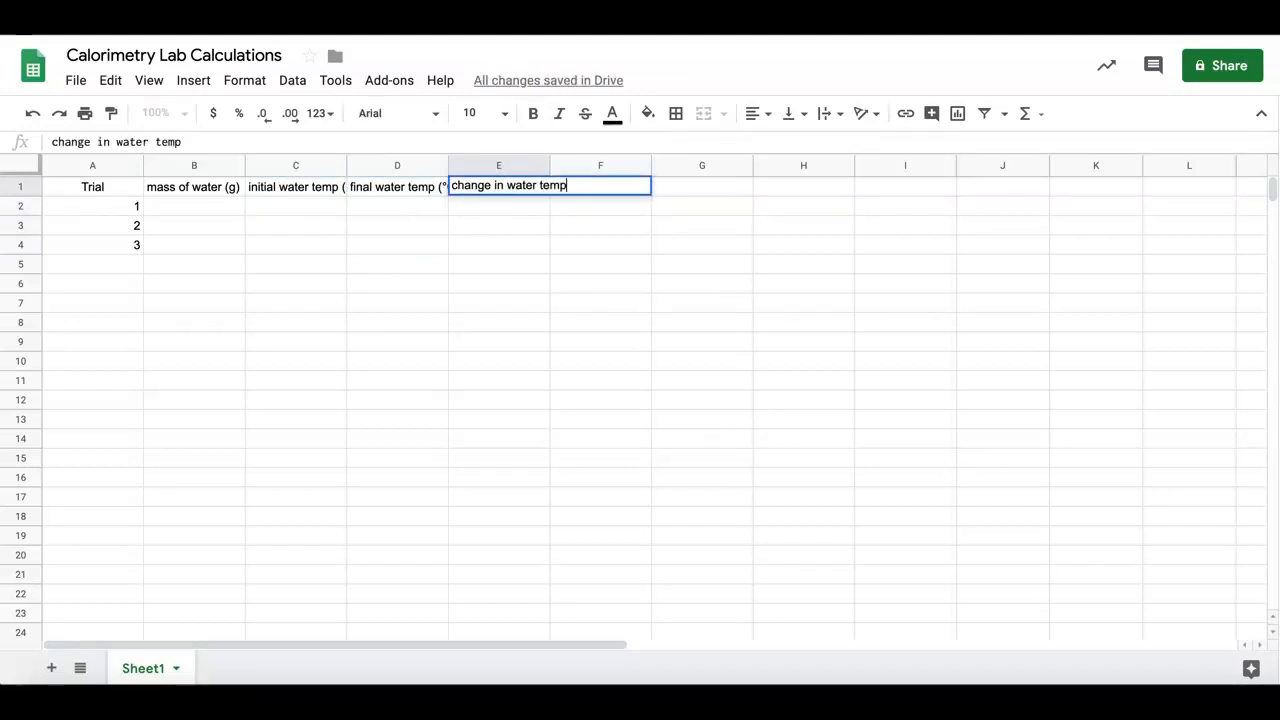
pyautogui.write(' (°C)')
# Enter the header "total energy transfer (kcal)" in cell F1, beside the change in water temperature header
pyautogui.press('Tab')
pyautogui.write('total')
pyautogui.press('BackSpace')
pyautogui.press('BackSpace')
pyautogui.press('BackSpace')
pyautogui.press('BackSpace')
pyautogui.press('BackSpace')
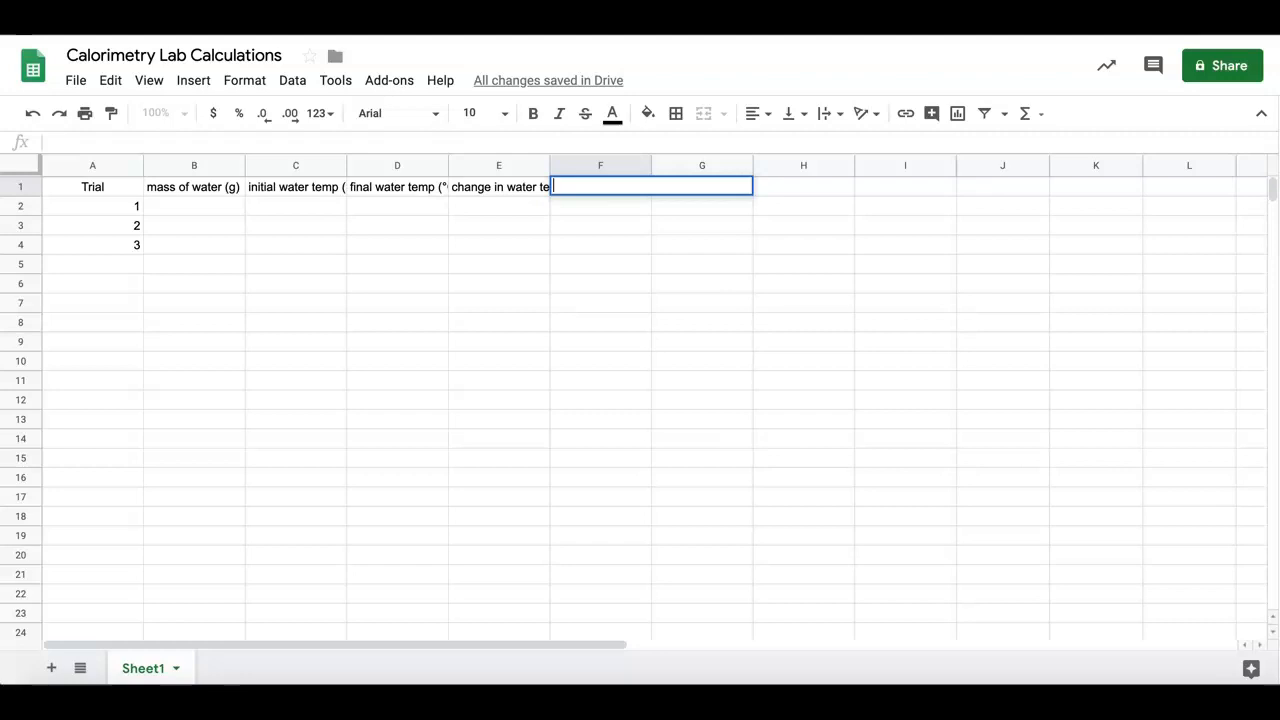
pyautogui.write('total enegy')
pyautogui.press('BackSpace')
pyautogui.press('BackSpace')
pyautogui.write('rgy transfer')
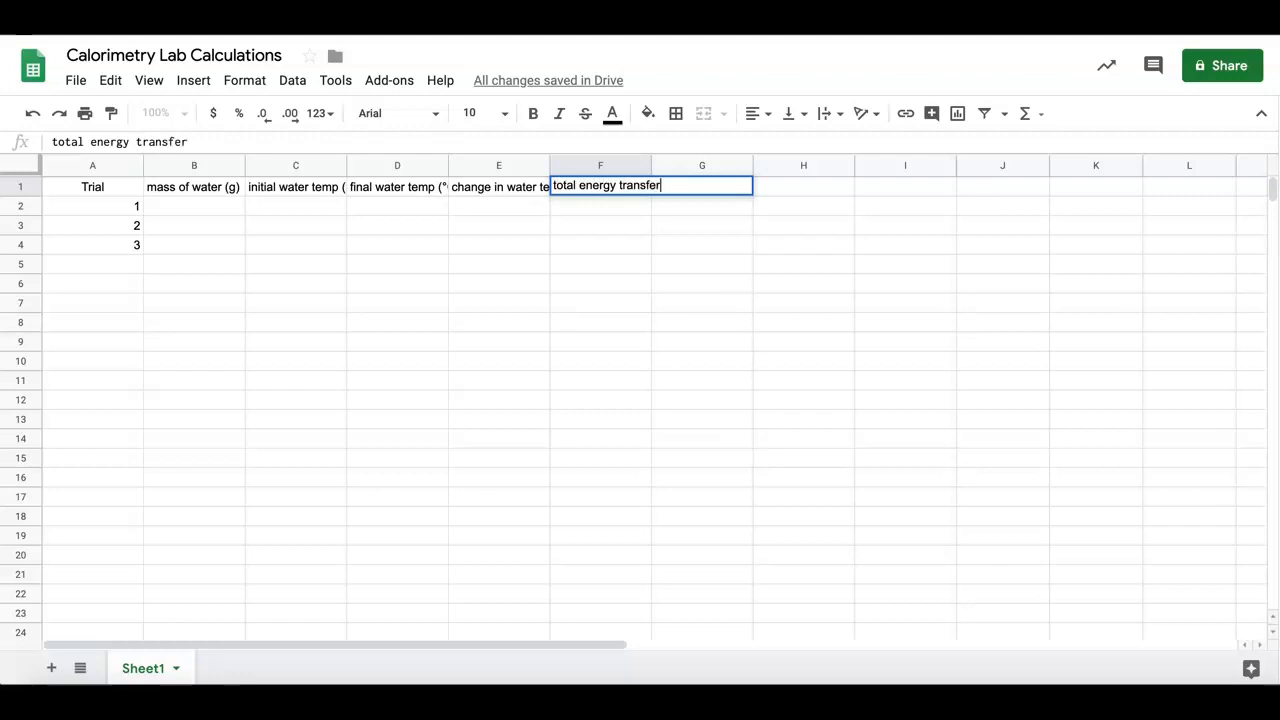
pyautogui.write(' (kcal)')
pyautogui.click(686, 266)
# Enter the header "initial mass of food (g)" in cell G1
pyautogui.click(723, 188)
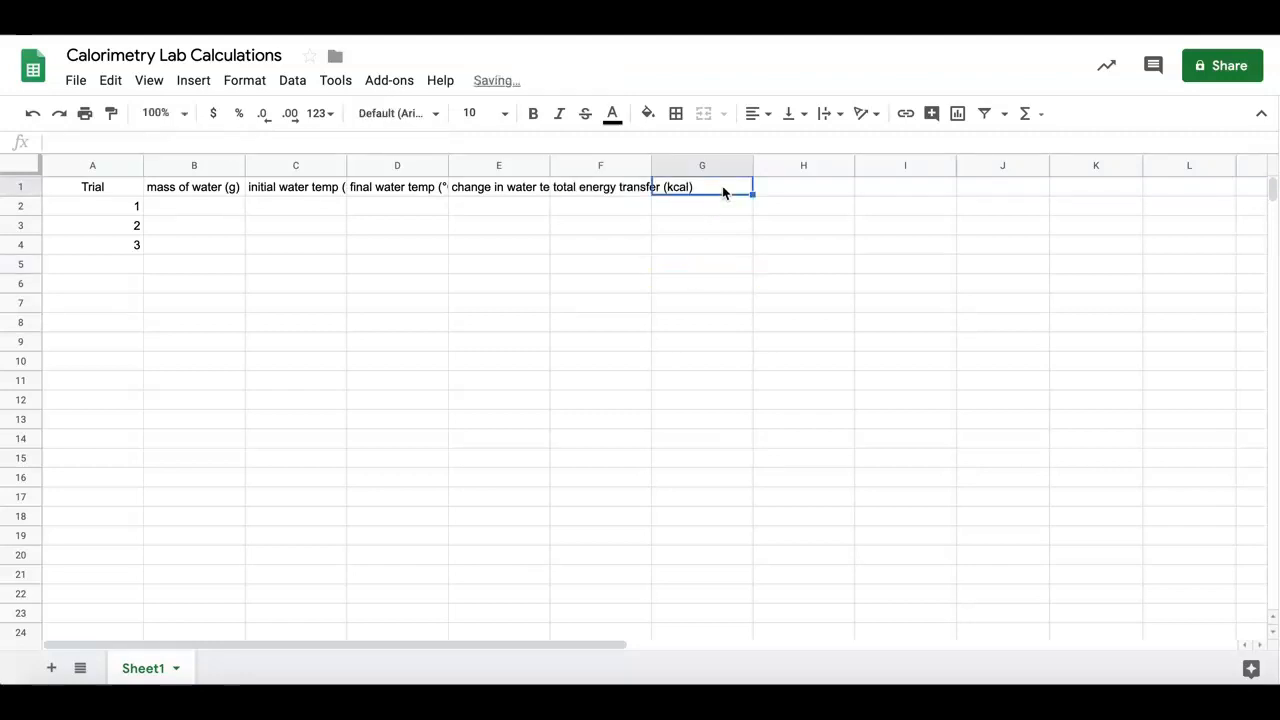
pyautogui.write('initial mass of food (g)')
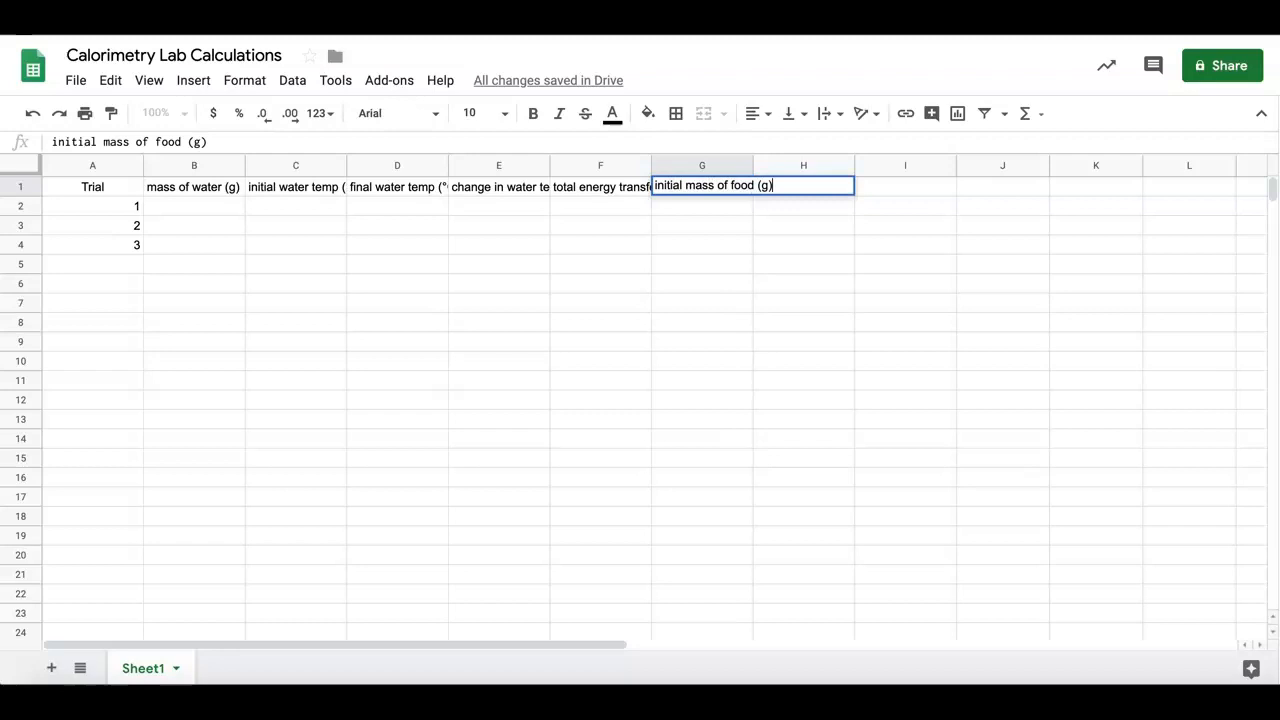
# Enter the headers "final mass of food (g)" in H1 and "change in mass of food (g)" in I1
pyautogui.click(827, 190)
pyautogui.write('final mass ')
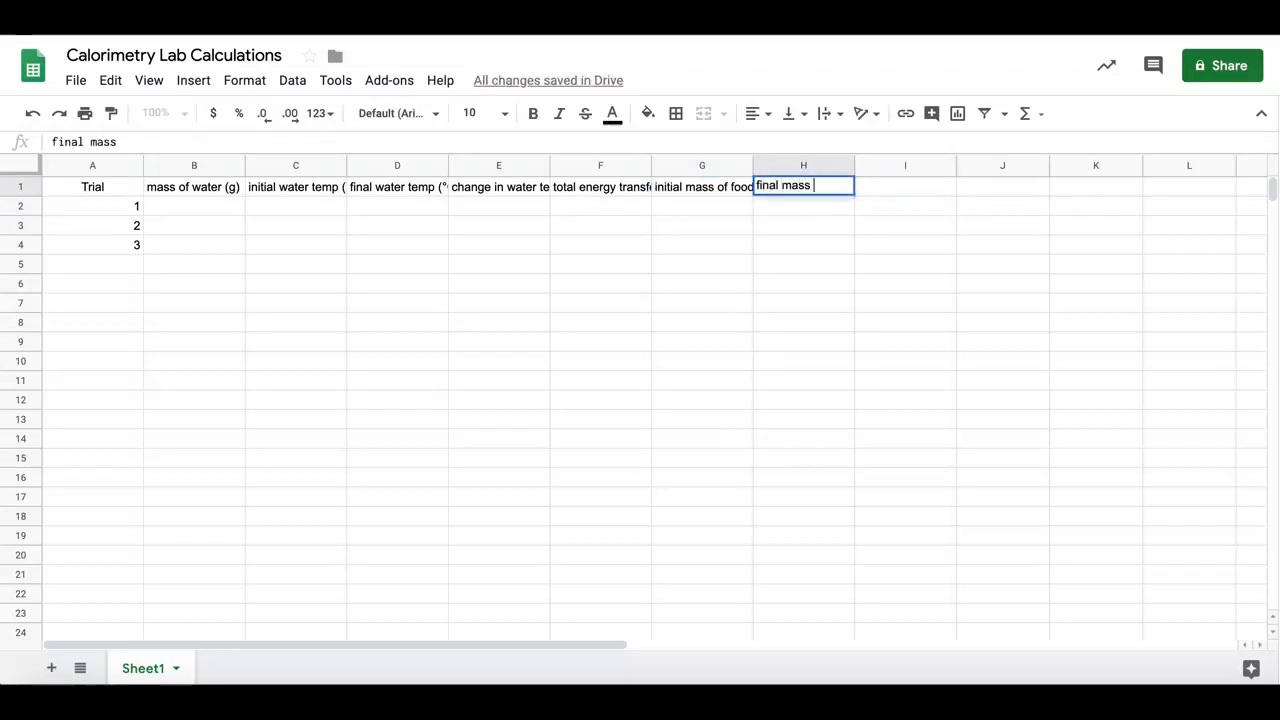
pyautogui.write('of food (g)')
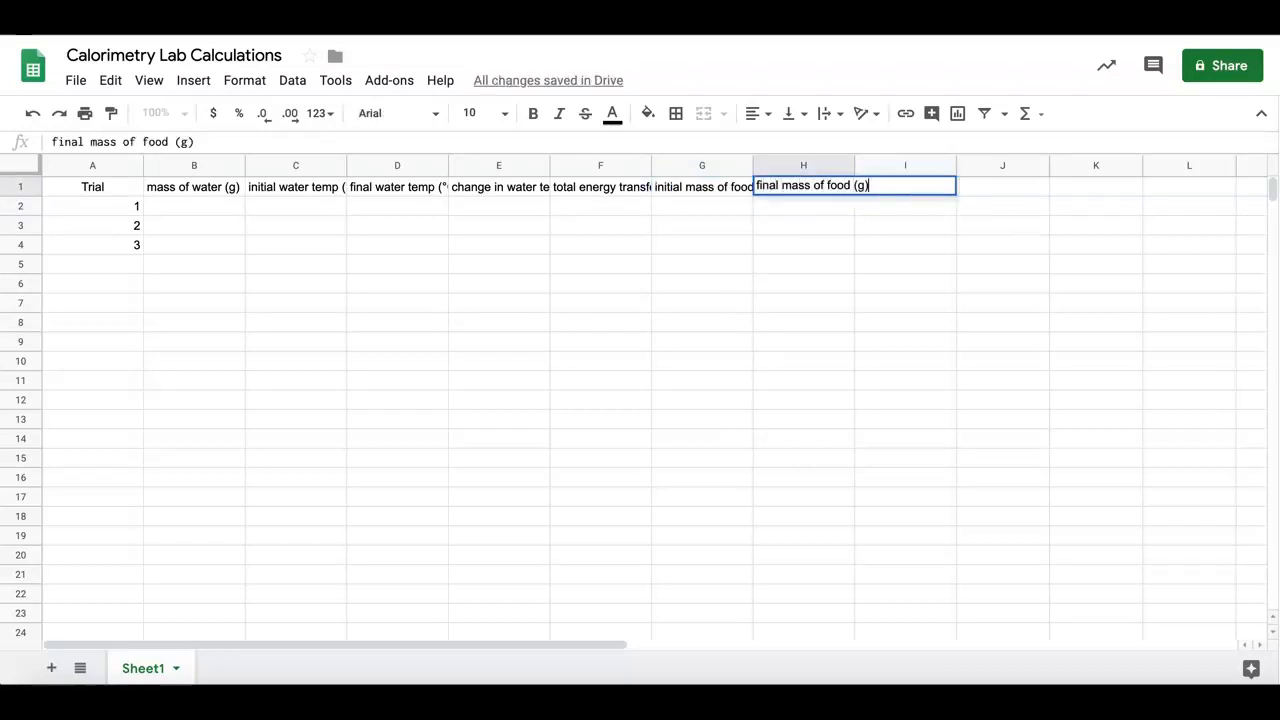
pyautogui.click(926, 193)
pyautogui.write('change in mass of goo')
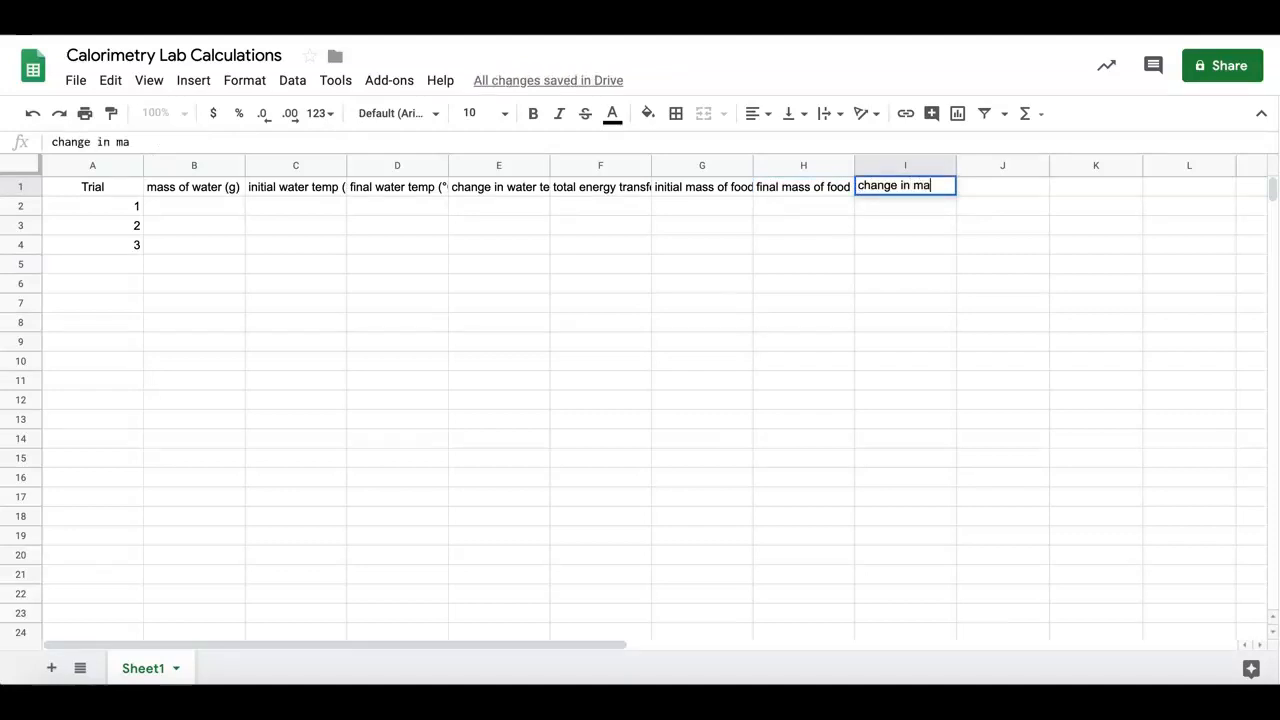
pyautogui.press('BackSpace')
pyautogui.press('BackSpace')
pyautogui.press('BackSpace')
pyautogui.write('food (g)')
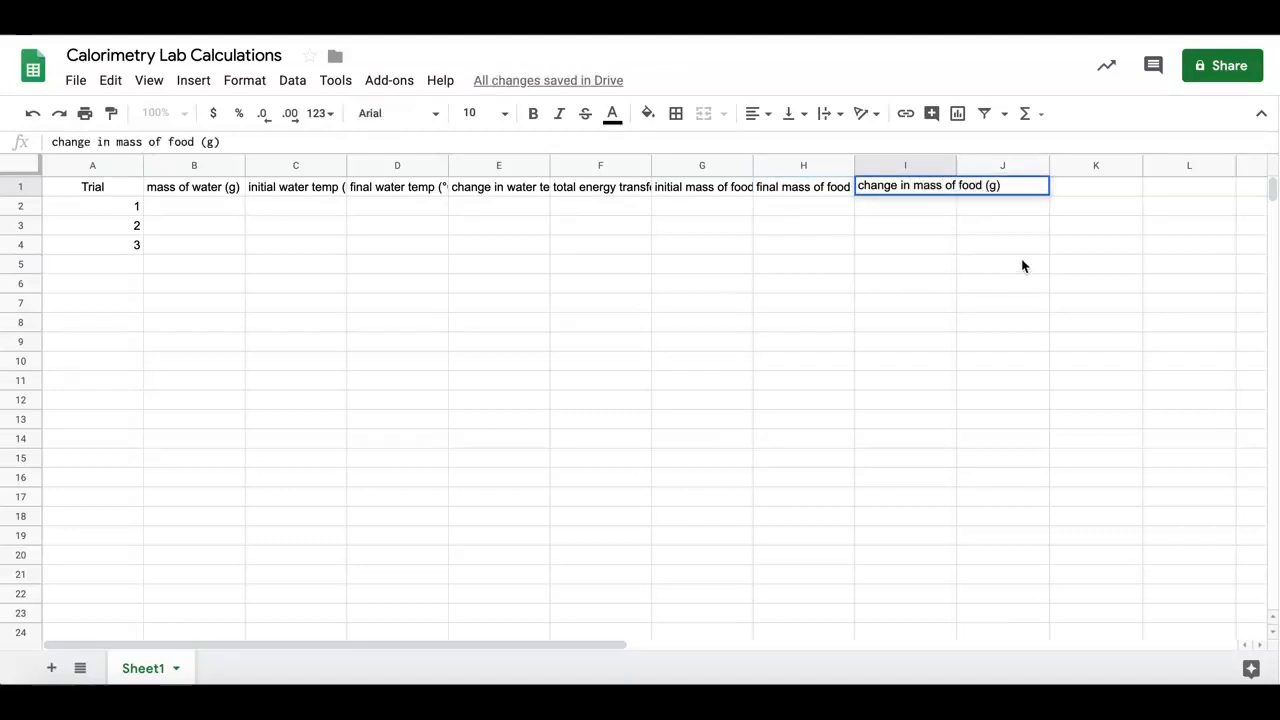
# Enter the header "energy transfer per gram (kcal/g)" in cell J1
pyautogui.click(1022, 185)
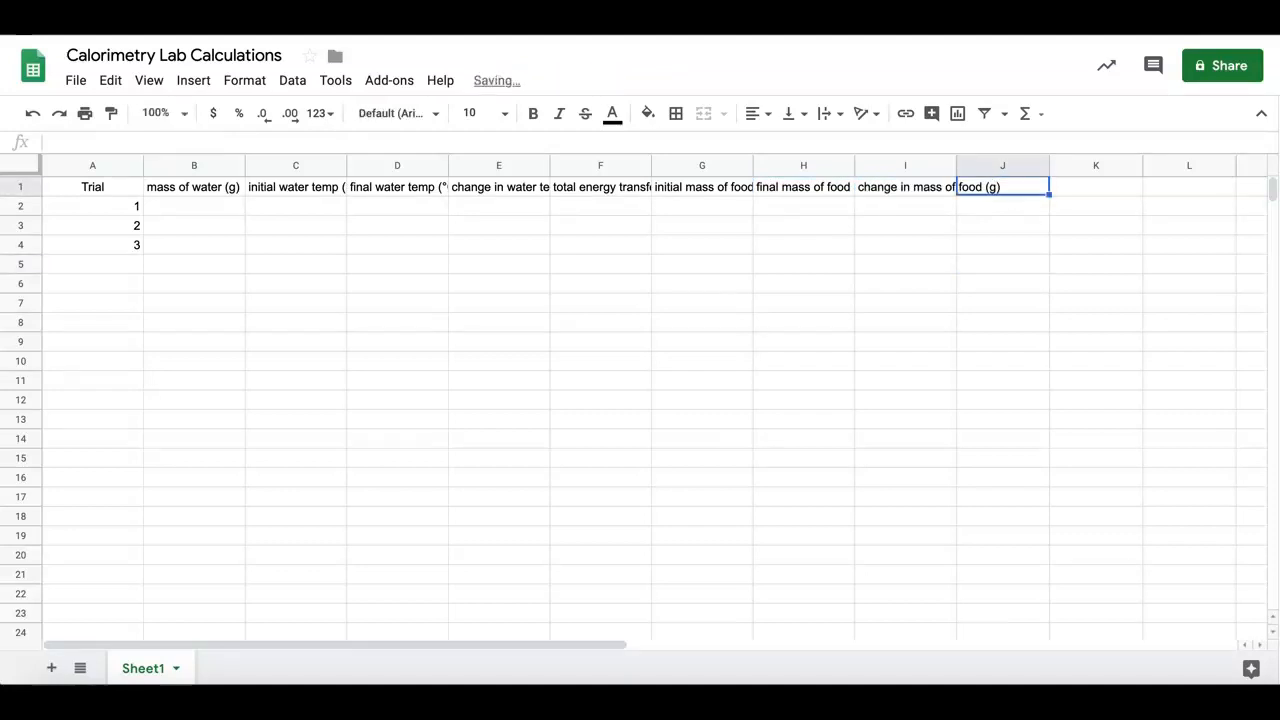
pyautogui.write('energy transfer per')
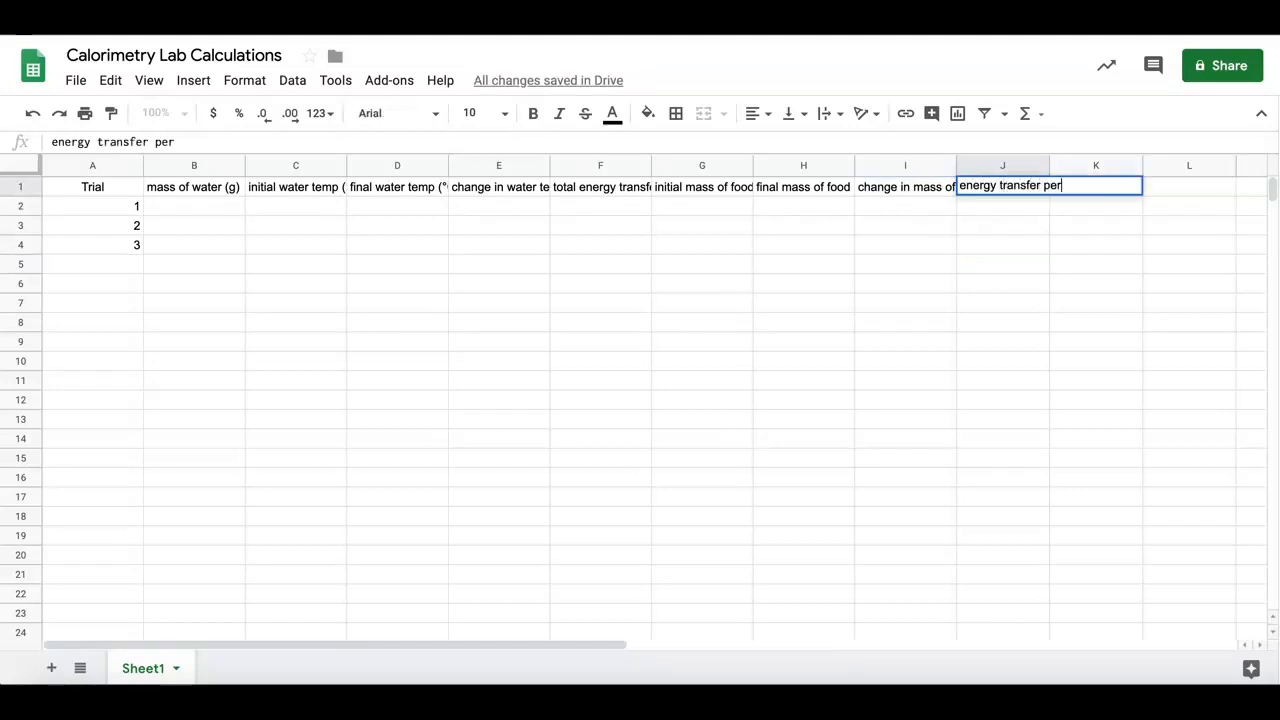
pyautogui.write(' gram (kcal/g)')
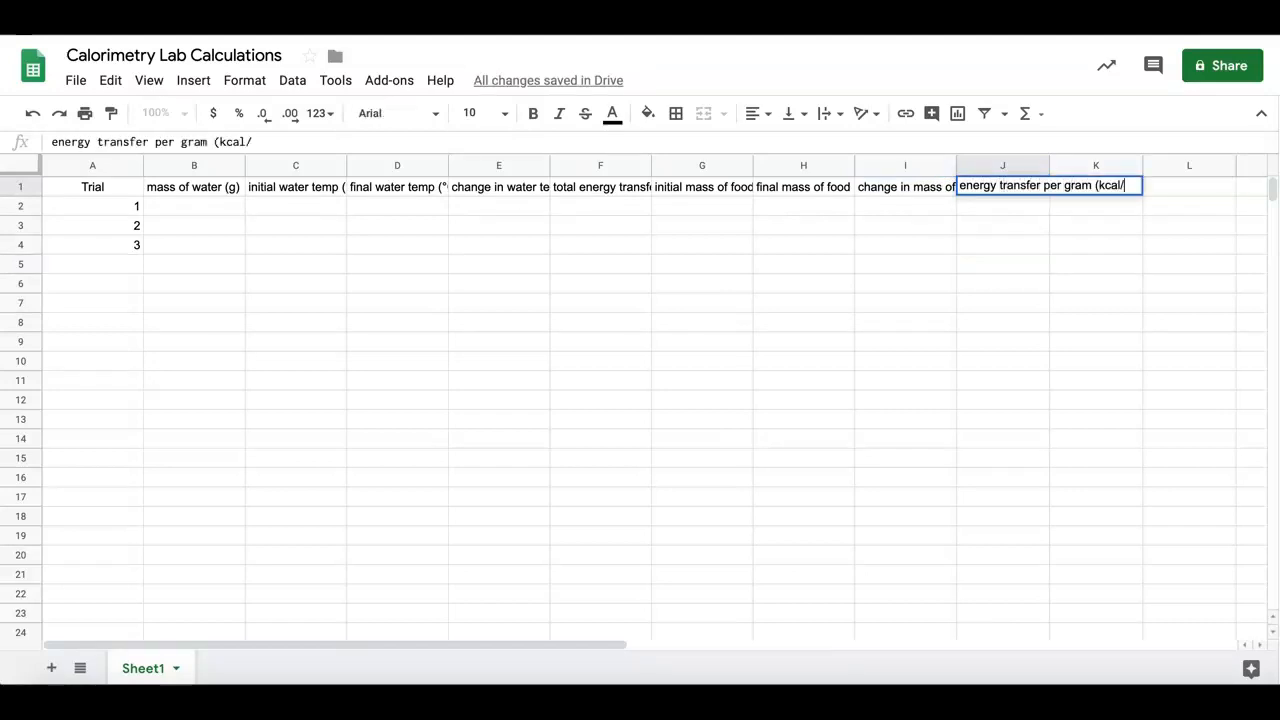
pyautogui.press('Return')
# Wrap the text of the whole header row 1 and centre it horizontally
pyautogui.moveTo(120, 187); pyautogui.dragTo(274, 182)
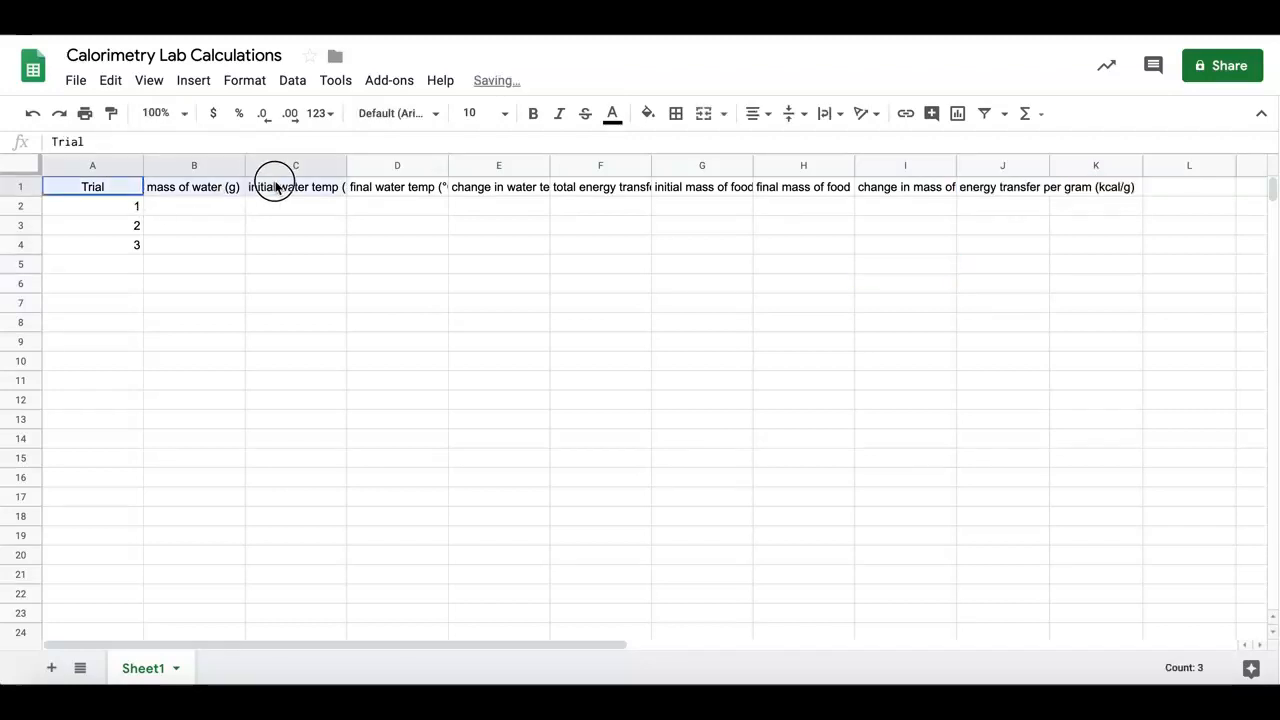
pyautogui.click(20, 187)
pyautogui.click(833, 116)
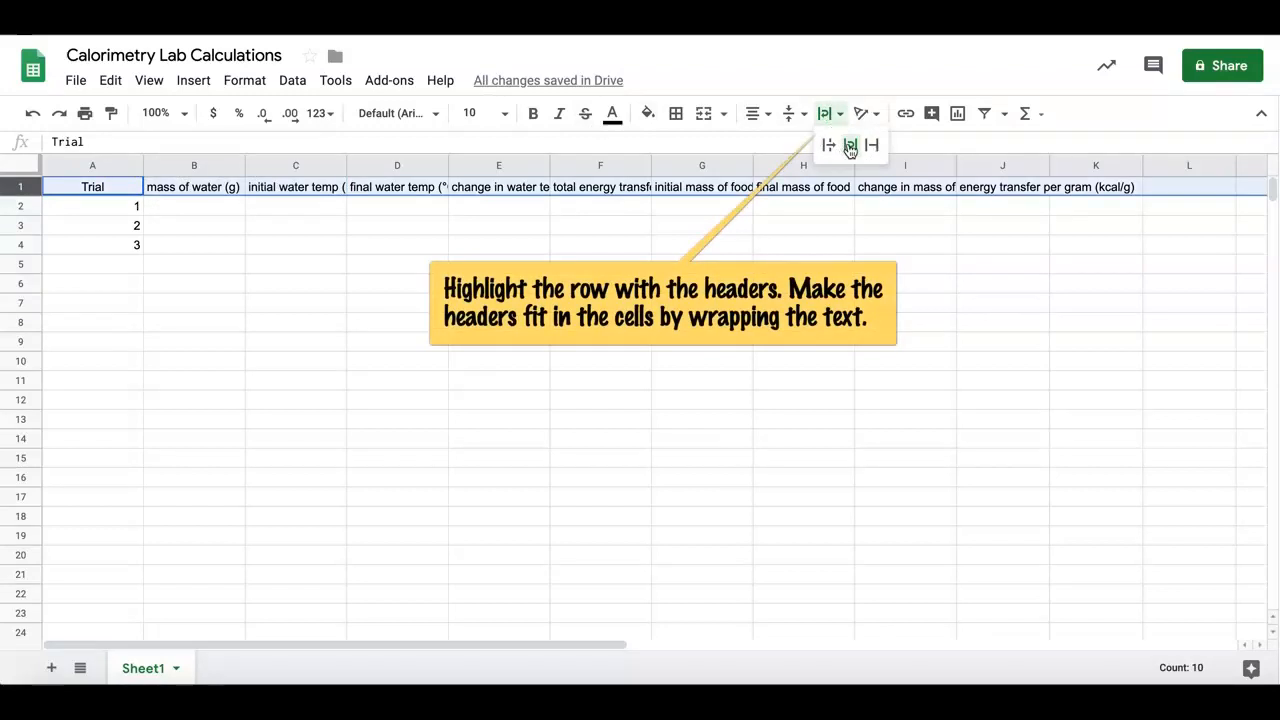
pyautogui.click(849, 146)
pyautogui.click(760, 115)
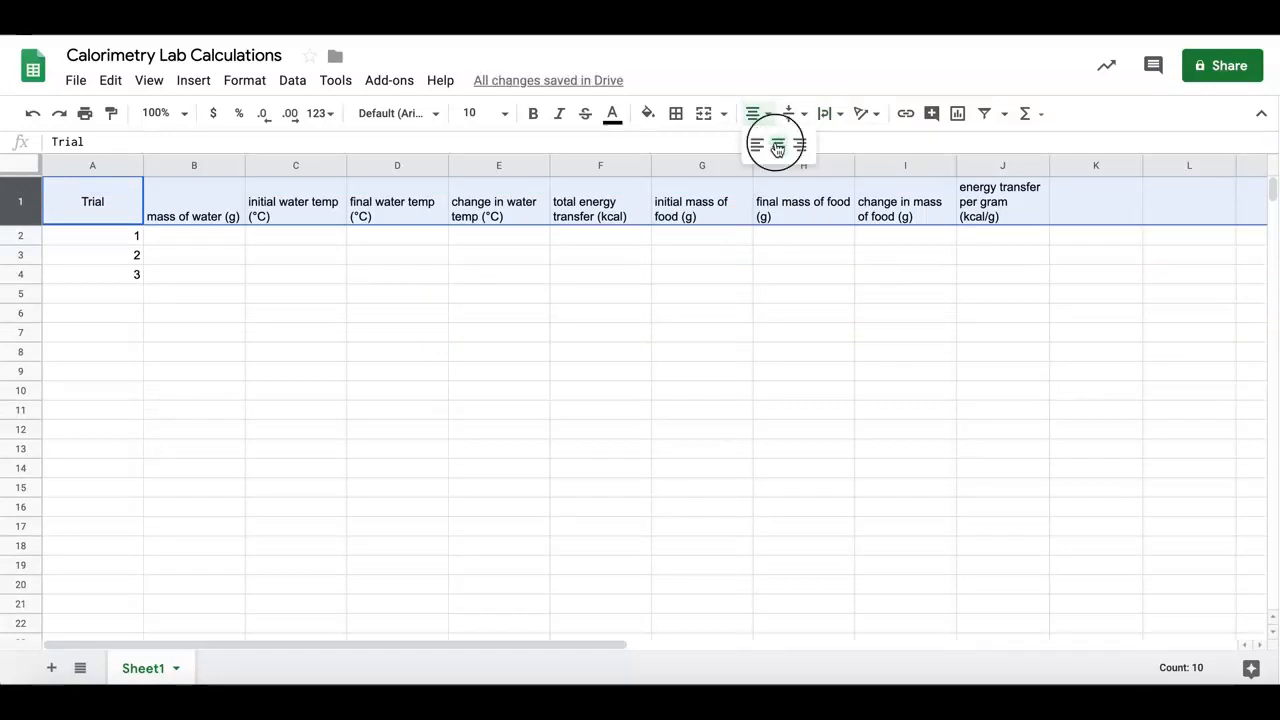
pyautogui.click(777, 148)
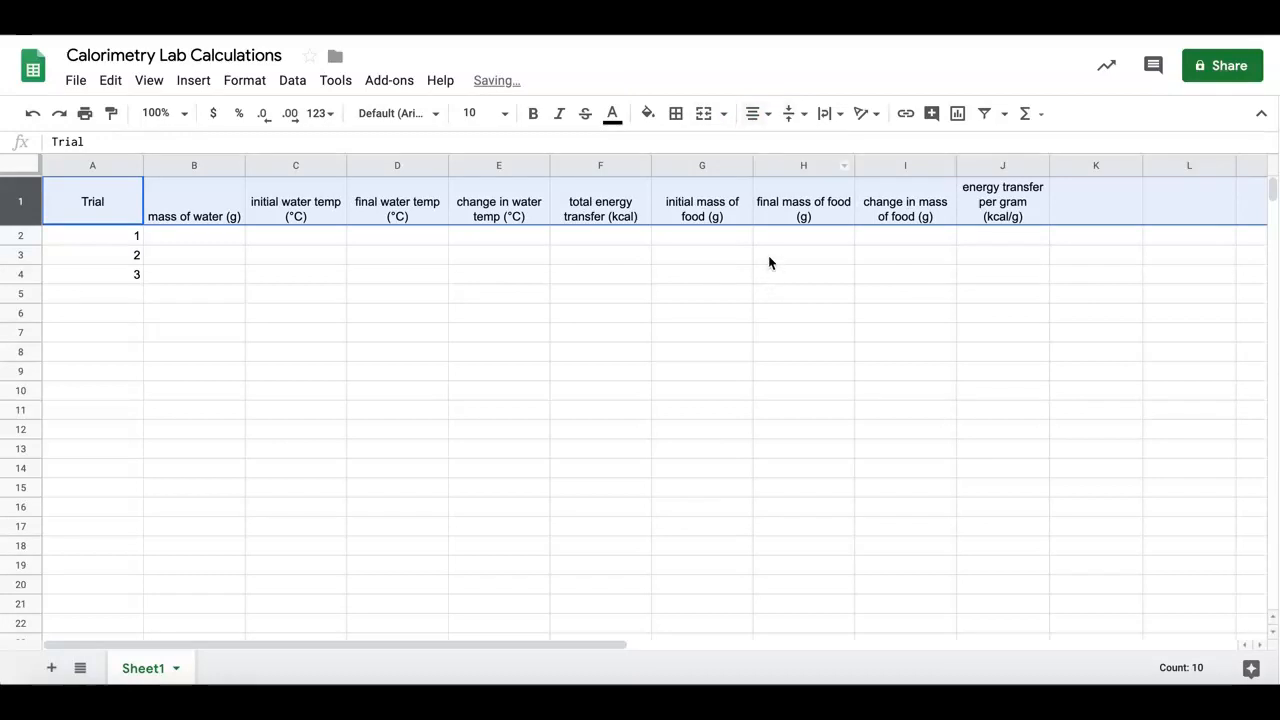
# Enter the trial 1 raw data: water mass 60.3 in B2, initial temperature 21.3 in C2 and final temperature 28.5 in D2
pyautogui.click(190, 236)
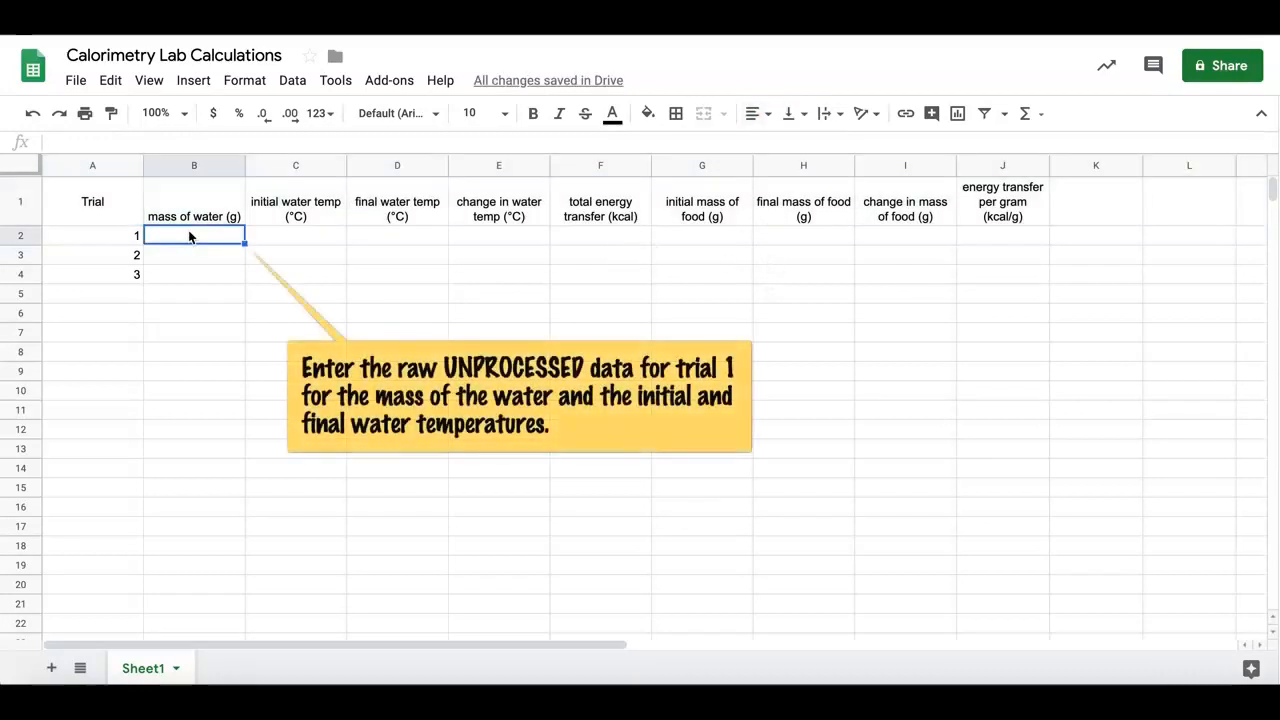
pyautogui.write('60.3')
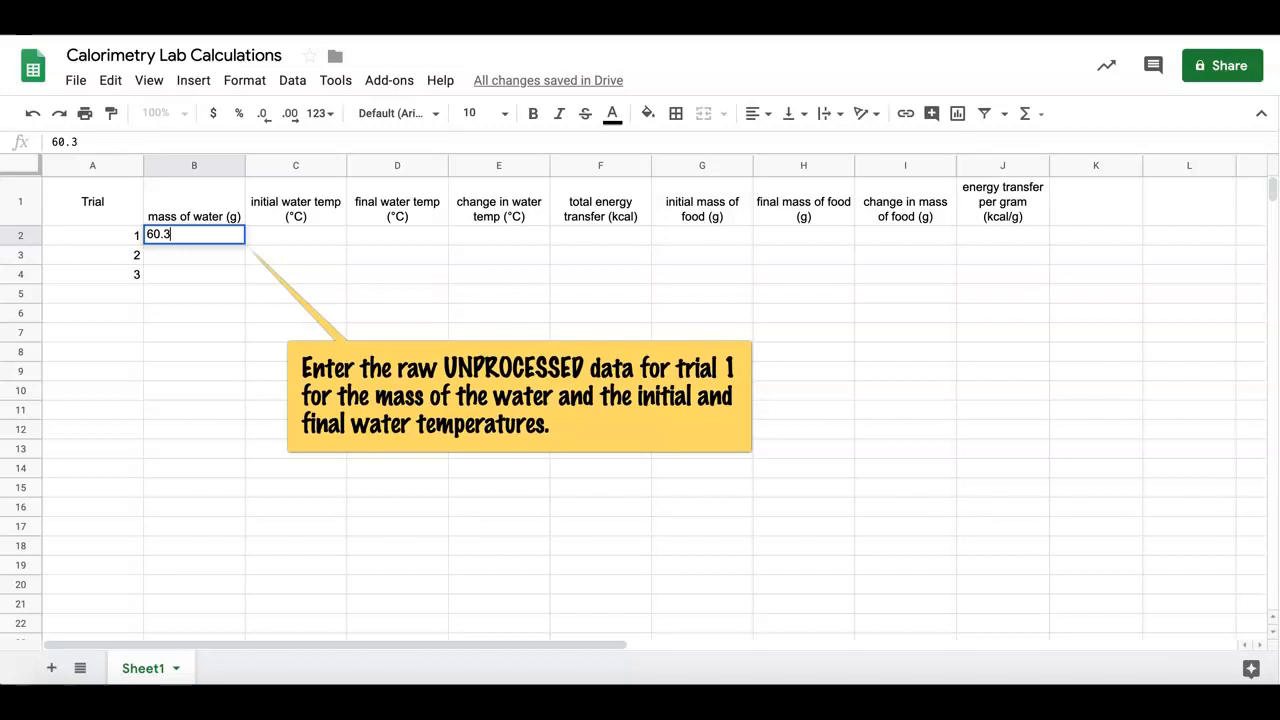
pyautogui.press('Tab')
pyautogui.write('21.3')
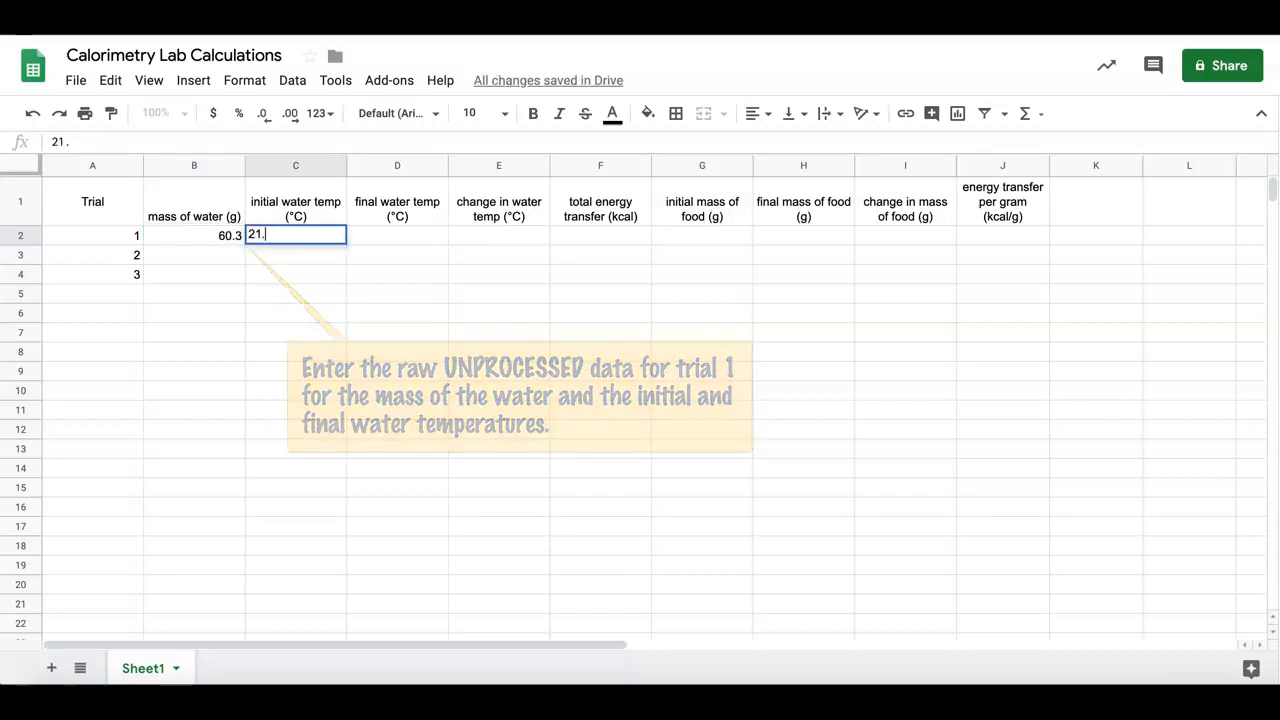
pyautogui.click(397, 244)
pyautogui.write('28.5')
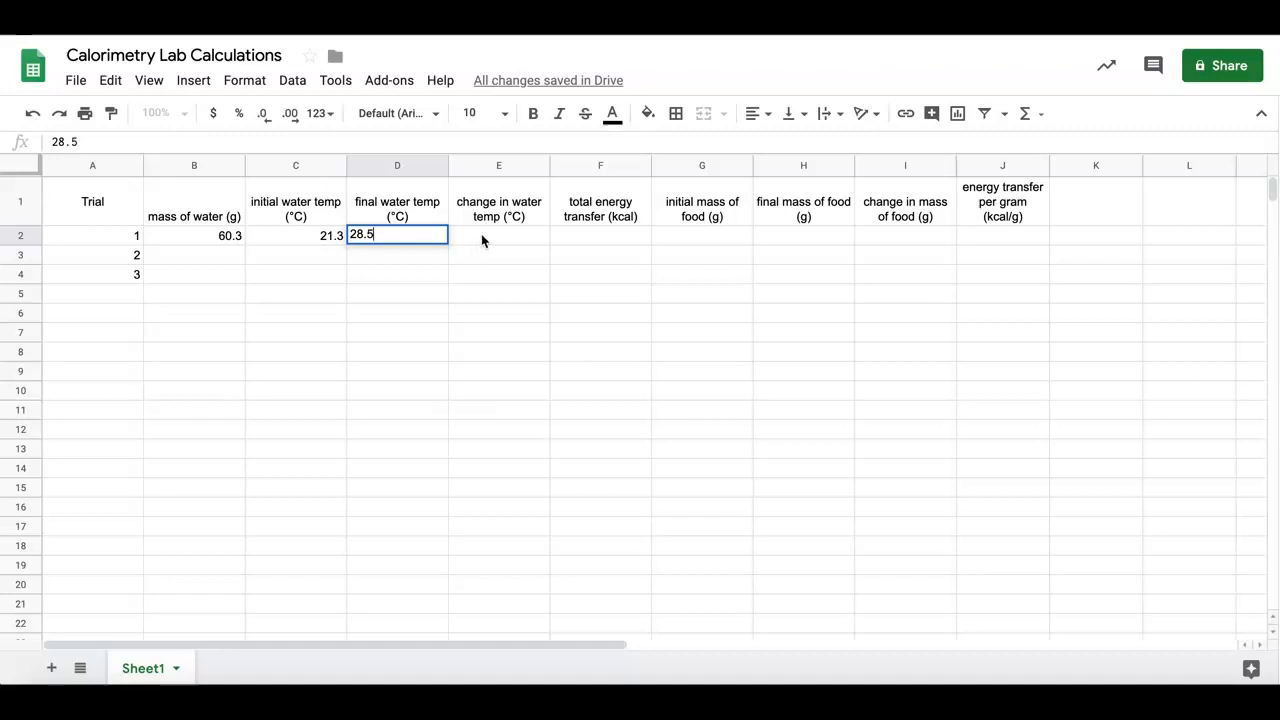
# Calculate trial 1's change in water temperature in E2 with the formula =D2-C2
pyautogui.click(481, 240)
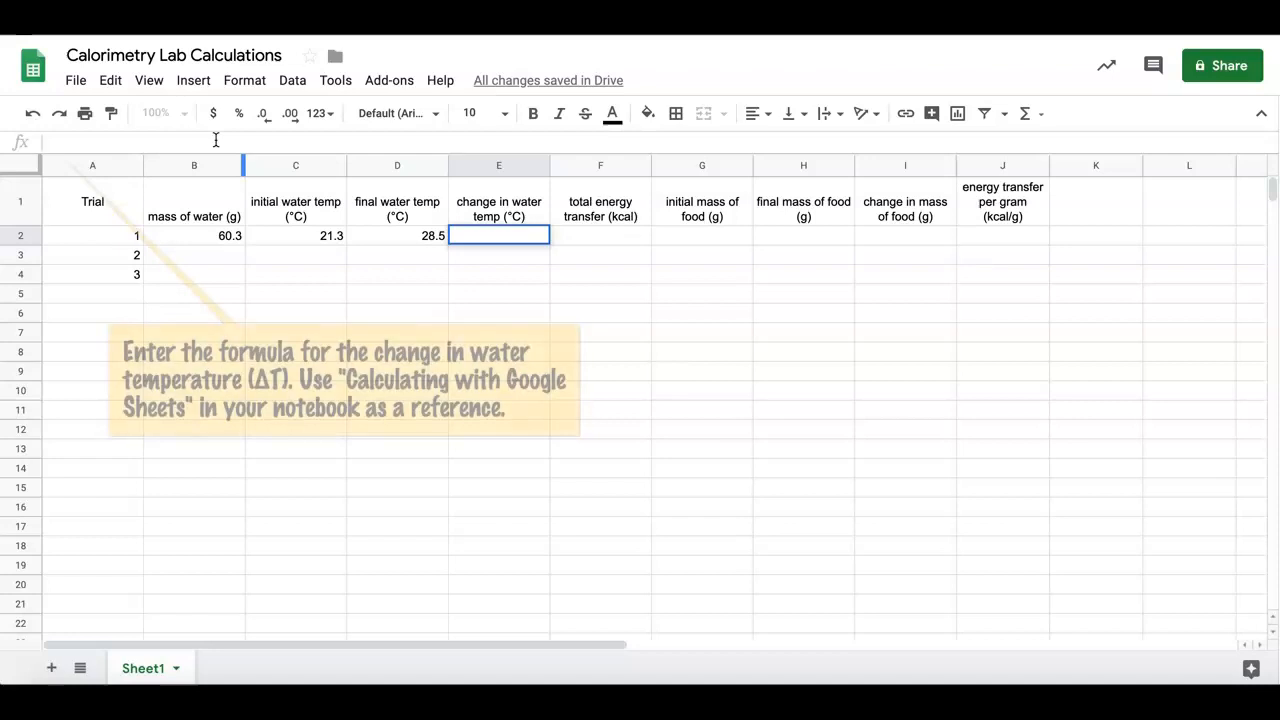
pyautogui.click(215, 140)
pyautogui.write('=')
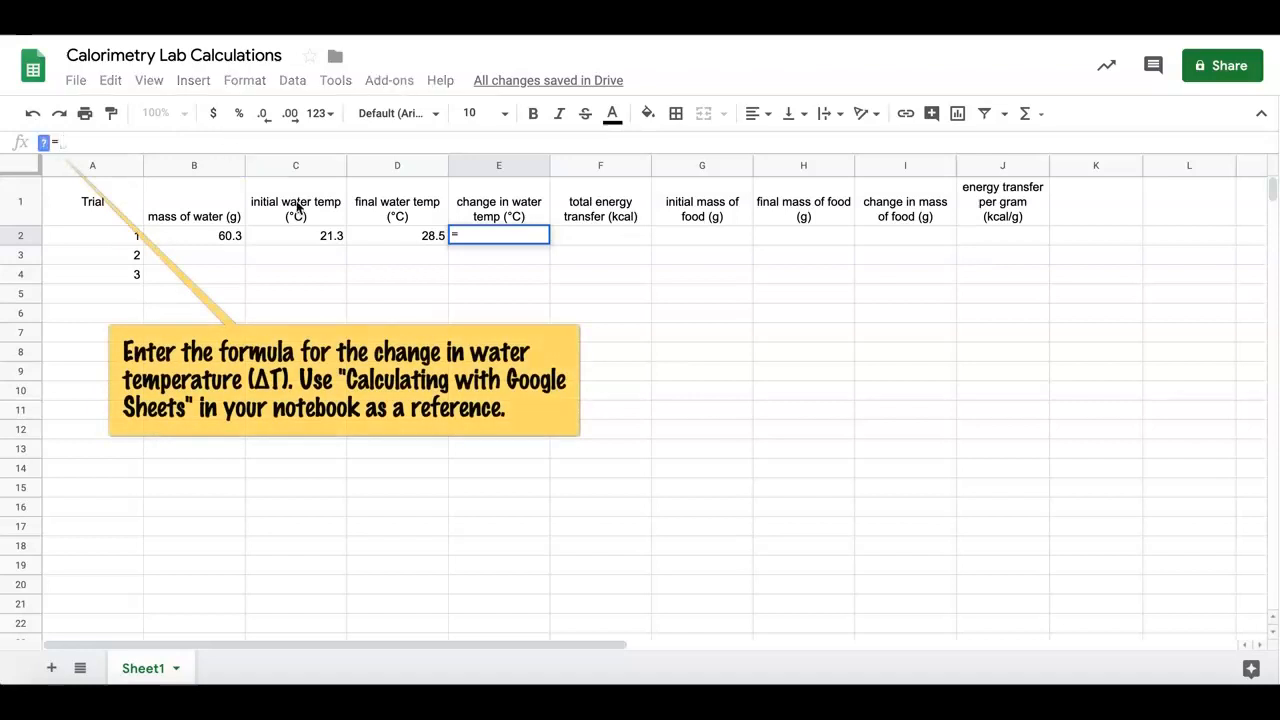
pyautogui.click(378, 237)
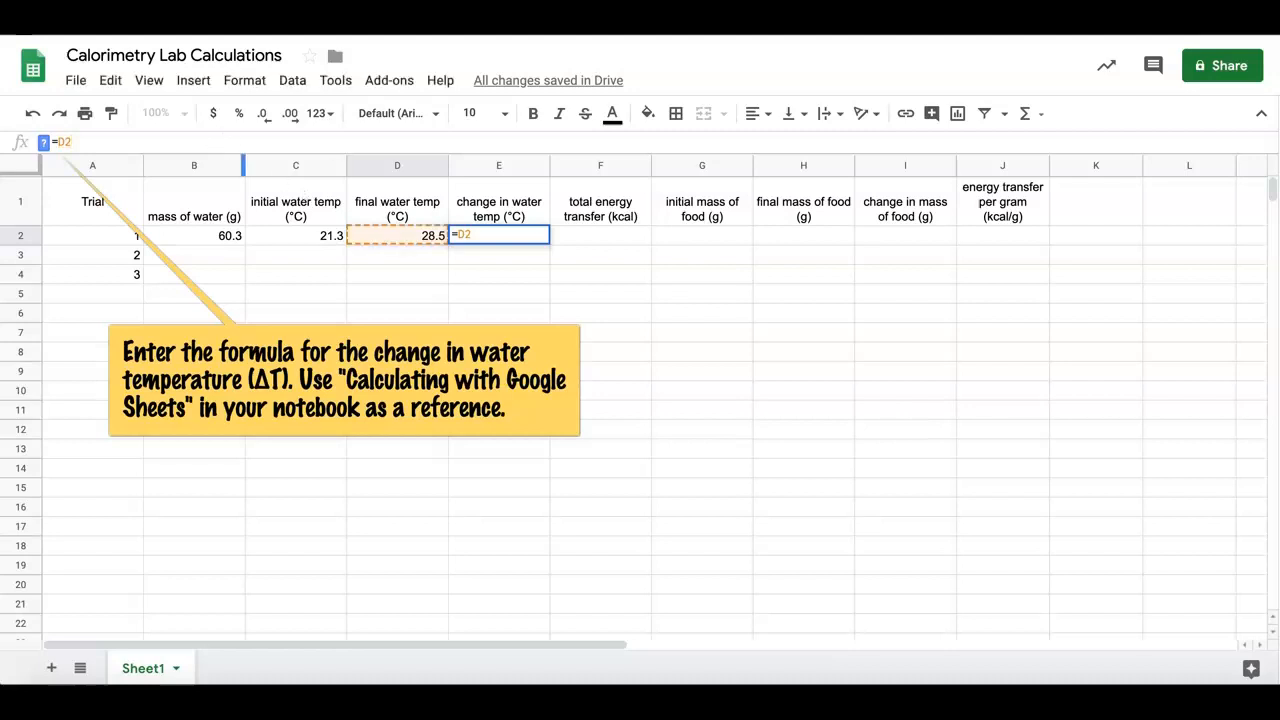
pyautogui.write('-')
pyautogui.click(332, 236)
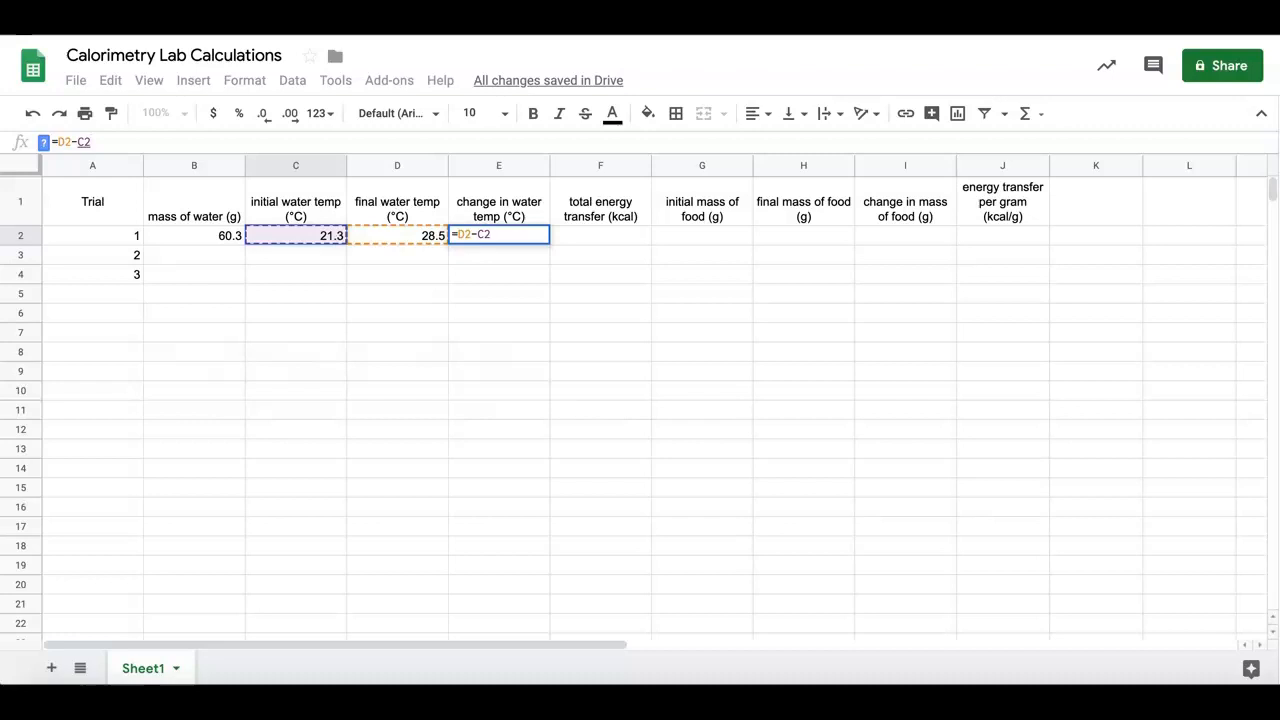
pyautogui.press('Return')
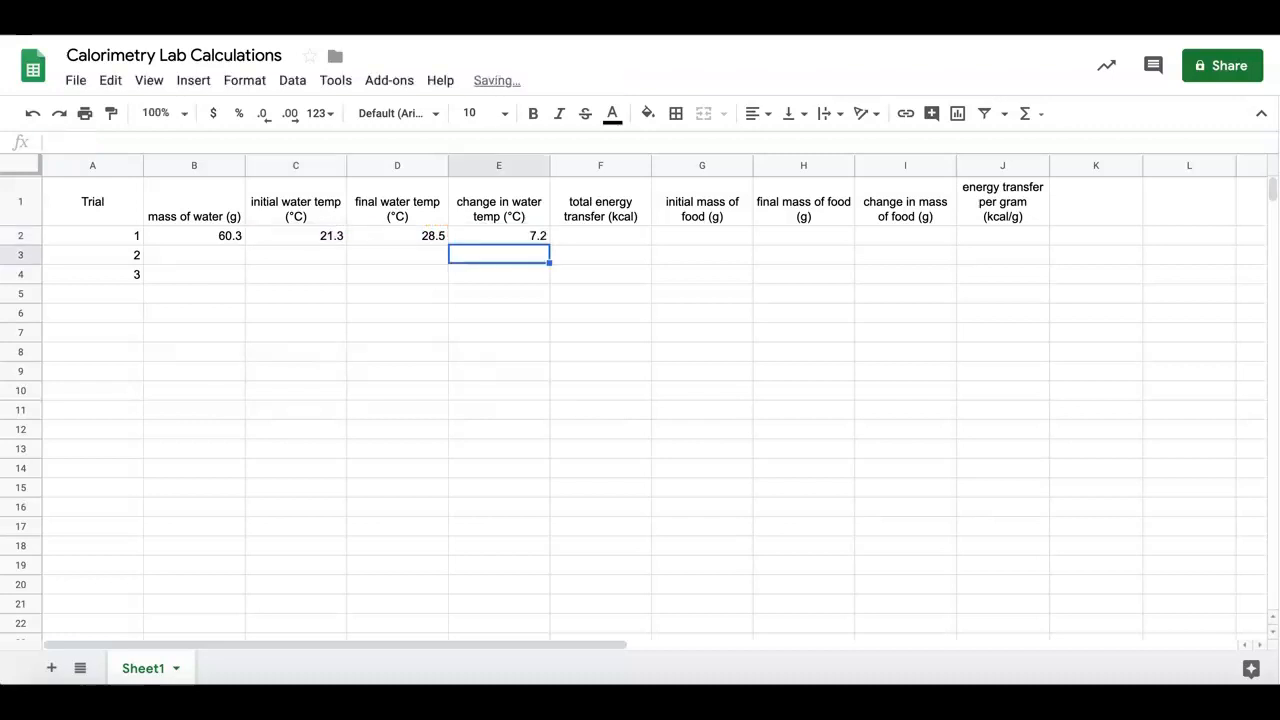
# Calculate trial 1's total energy transfer in F2 with the formula =B2*0.001*E2
pyautogui.click(603, 236)
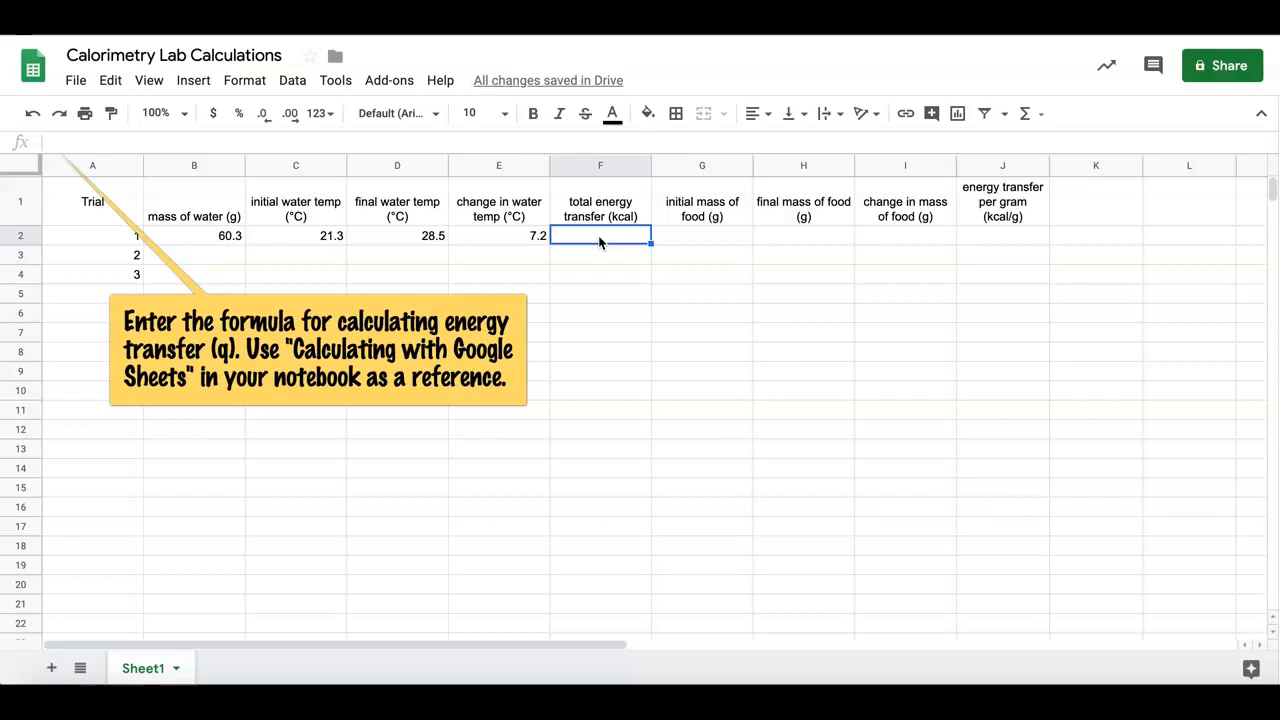
pyautogui.click(367, 143)
pyautogui.write('=')
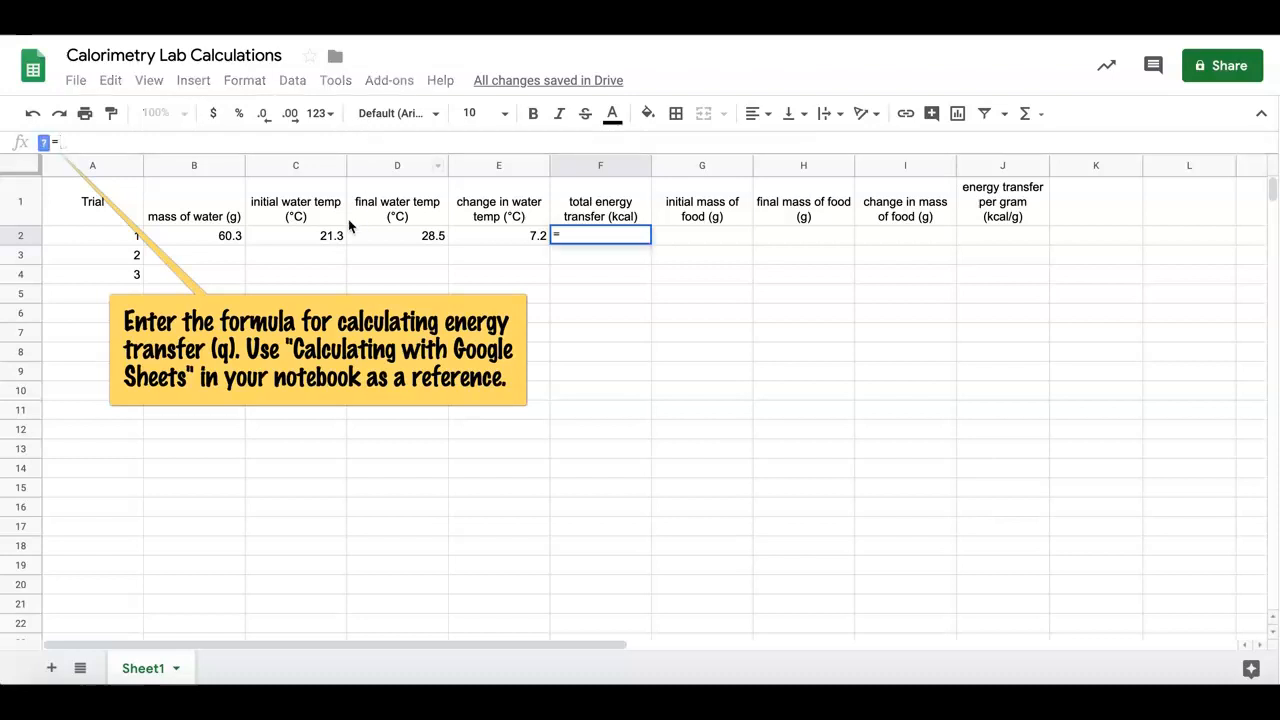
pyautogui.click(228, 238)
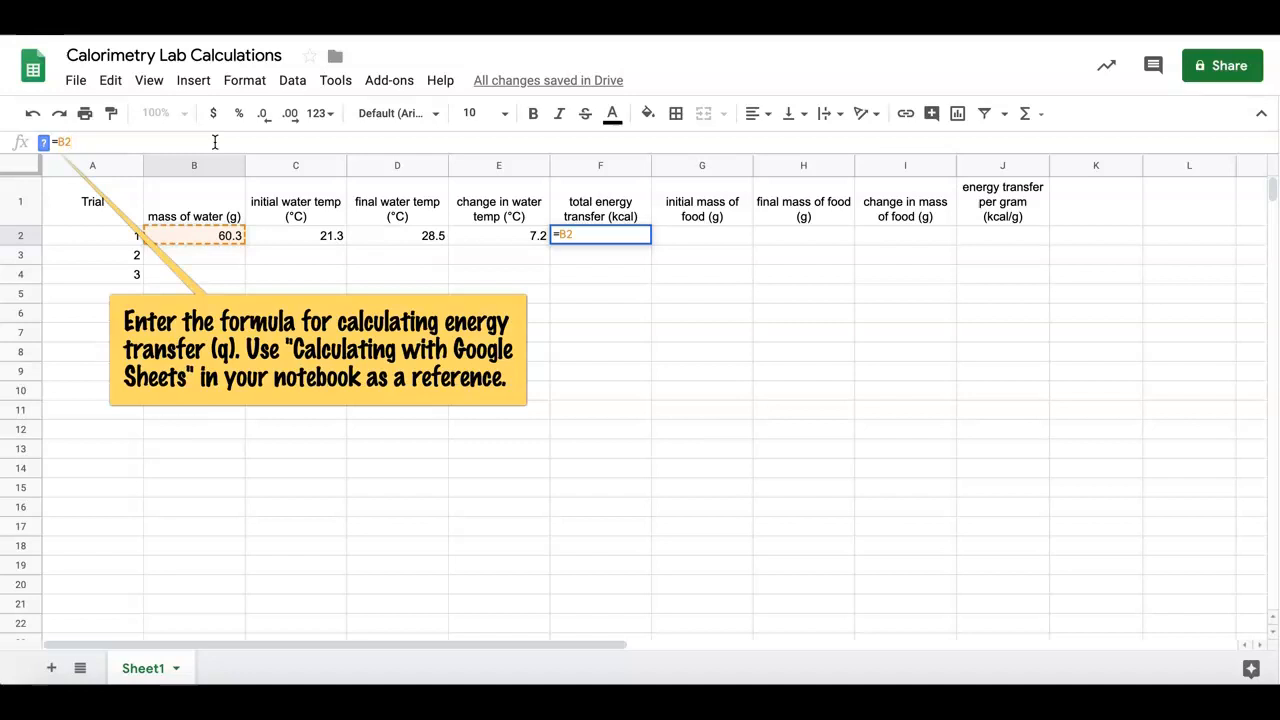
pyautogui.write('*0.001*')
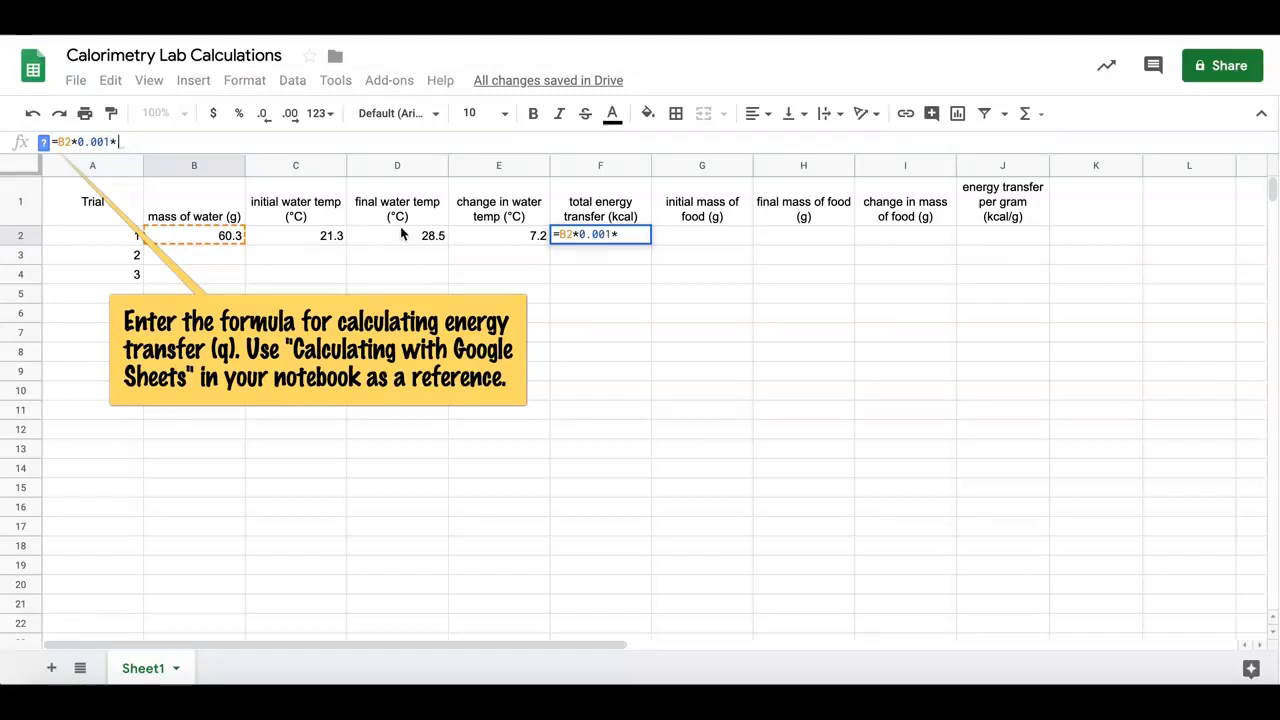
pyautogui.click(475, 240)
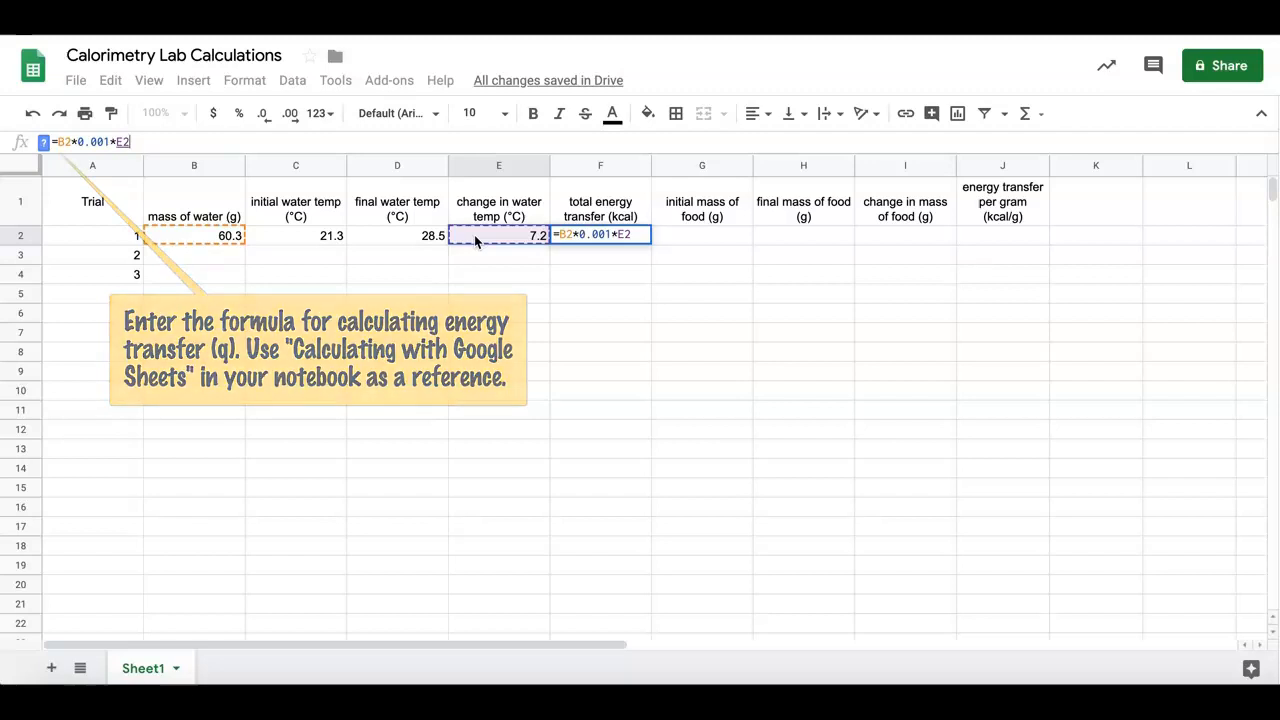
pyautogui.press('Return')
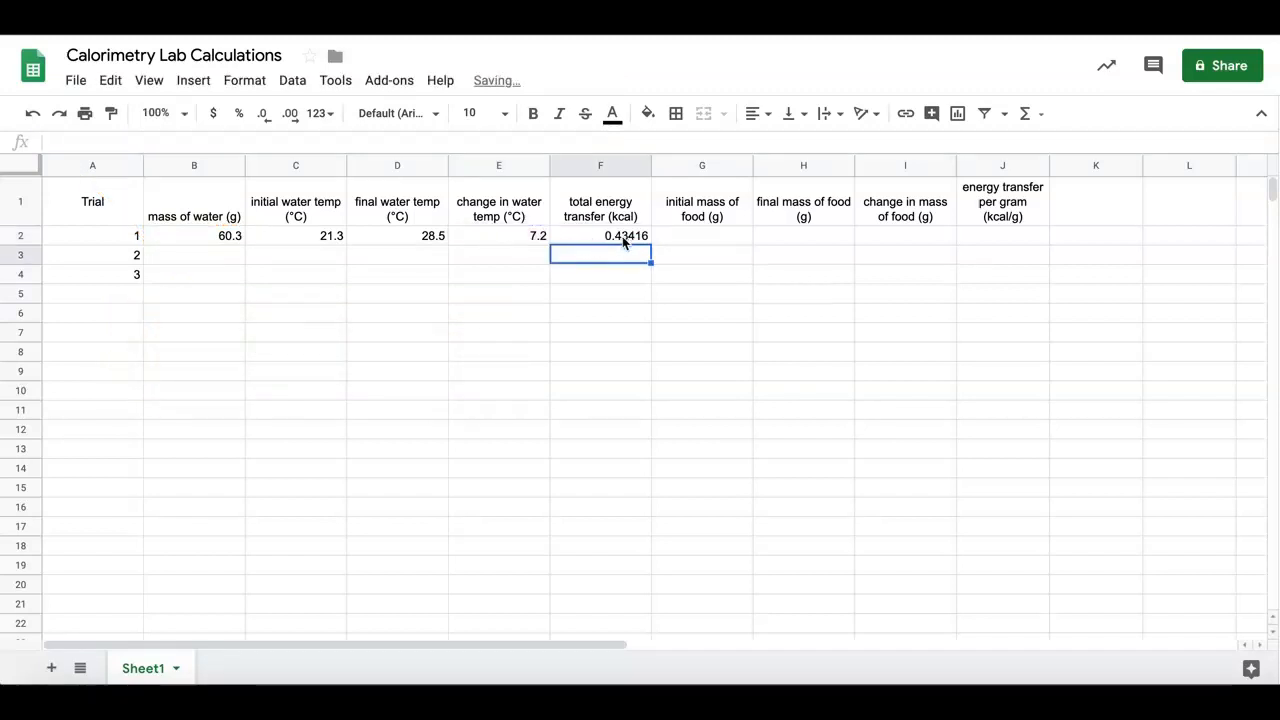
# Reduce the displayed precision of trial 1's total energy transfer in F2 to one decimal place
pyautogui.click(622, 236)
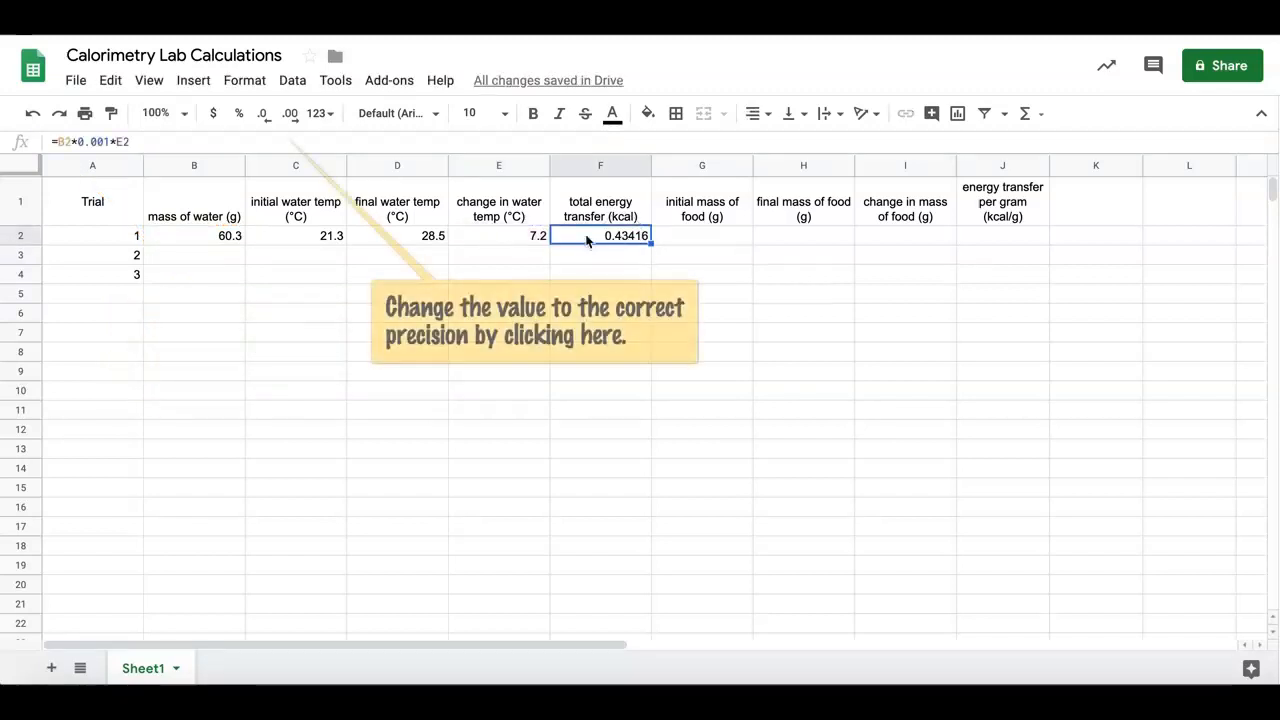
pyautogui.click(266, 116)
pyautogui.click(266, 116)
pyautogui.click(265, 117)
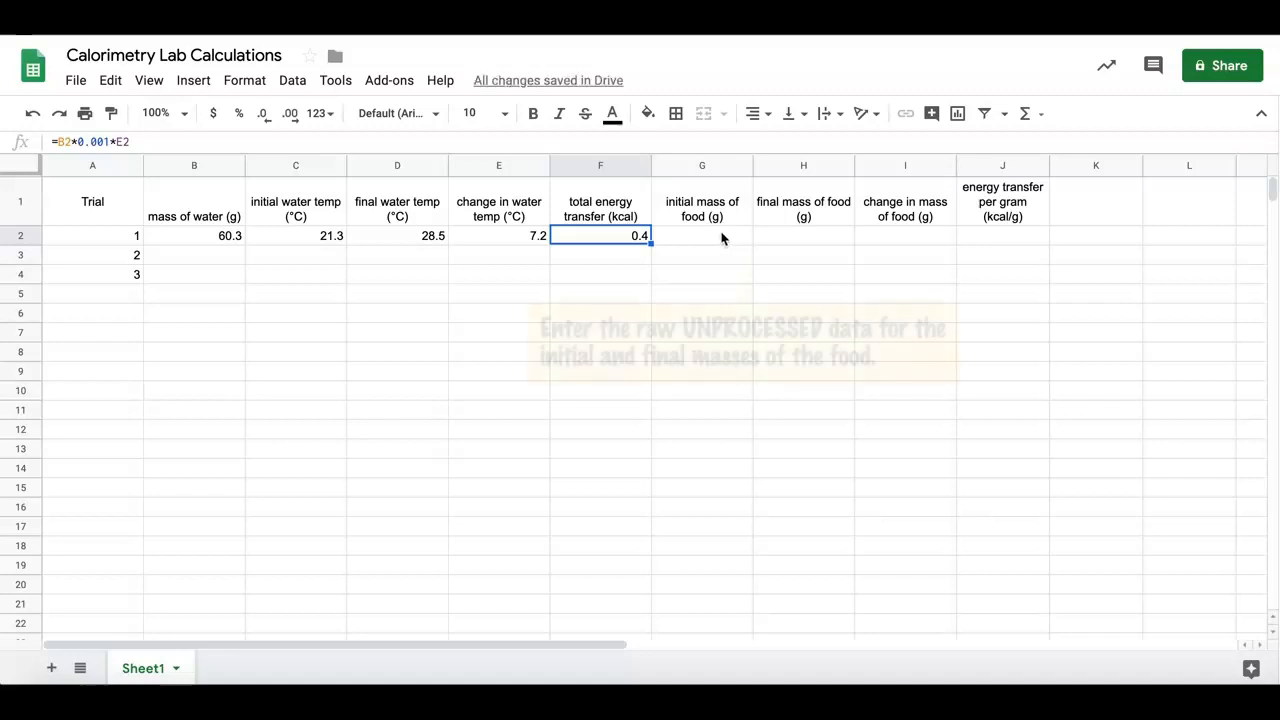
# Enter trial 1's food masses: initial mass 18.1 in G2 and final mass 15.7 in H2
pyautogui.click(716, 242)
pyautogui.write('18.')
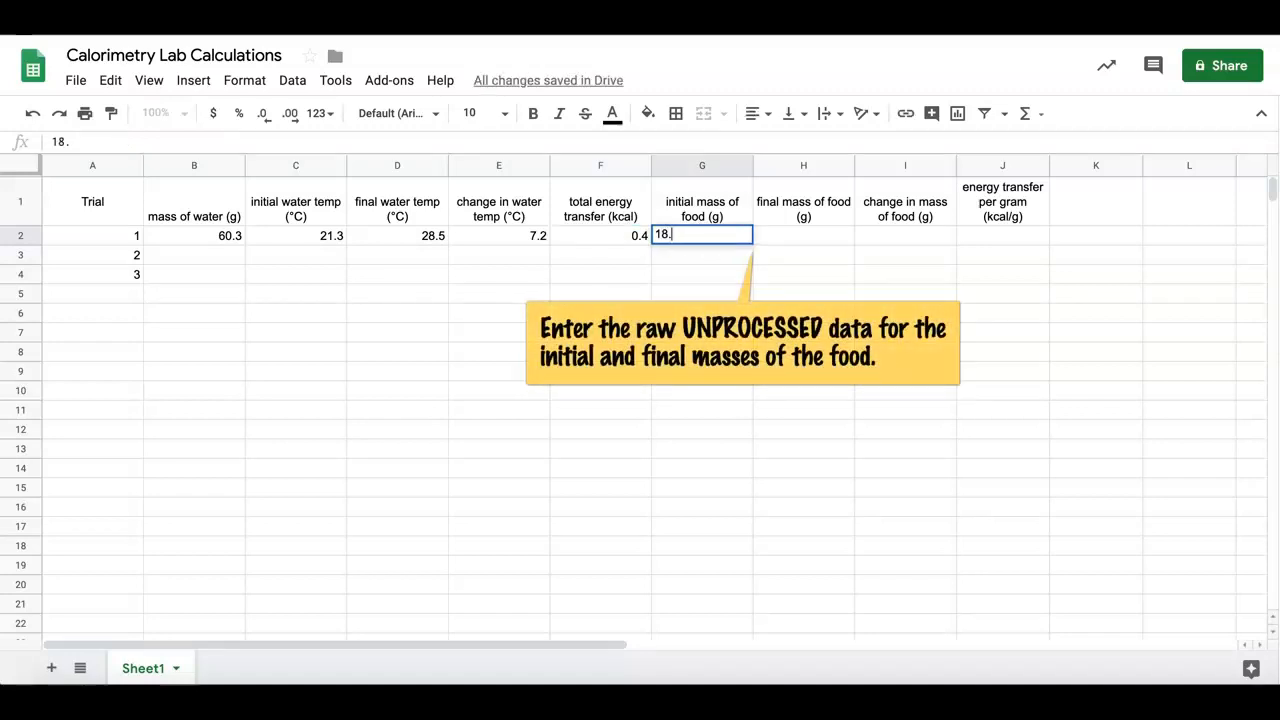
pyautogui.write('1')
pyautogui.press('Tab')
pyautogui.write('1')
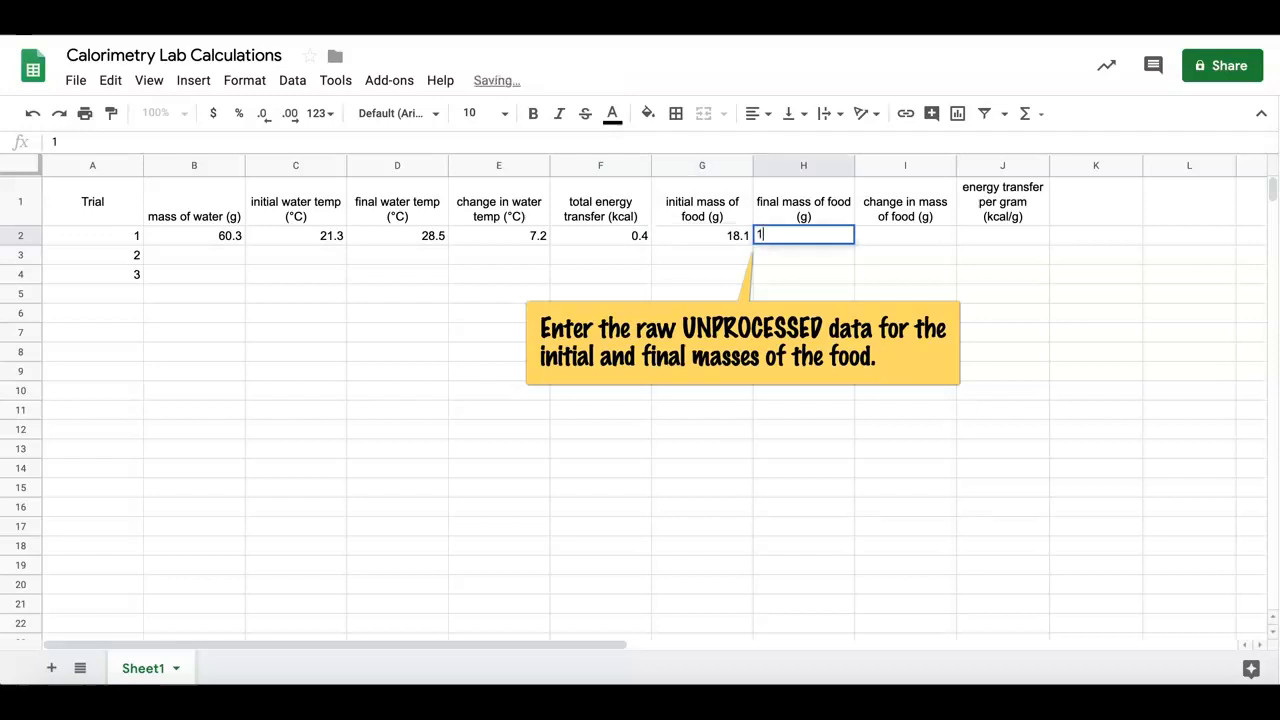
pyautogui.write('5.7')
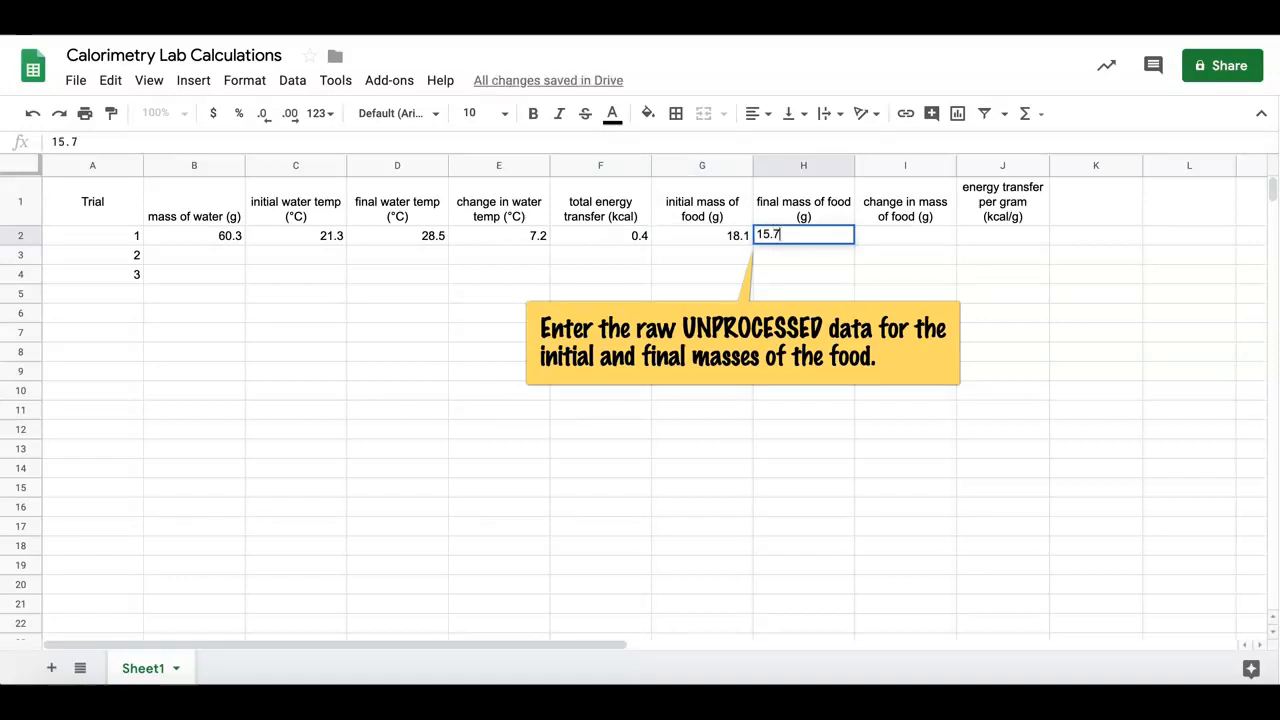
# Calculate trial 1's change in mass of food in I2 with the formula =H2-G2
pyautogui.click(910, 242)
pyautogui.click(632, 142)
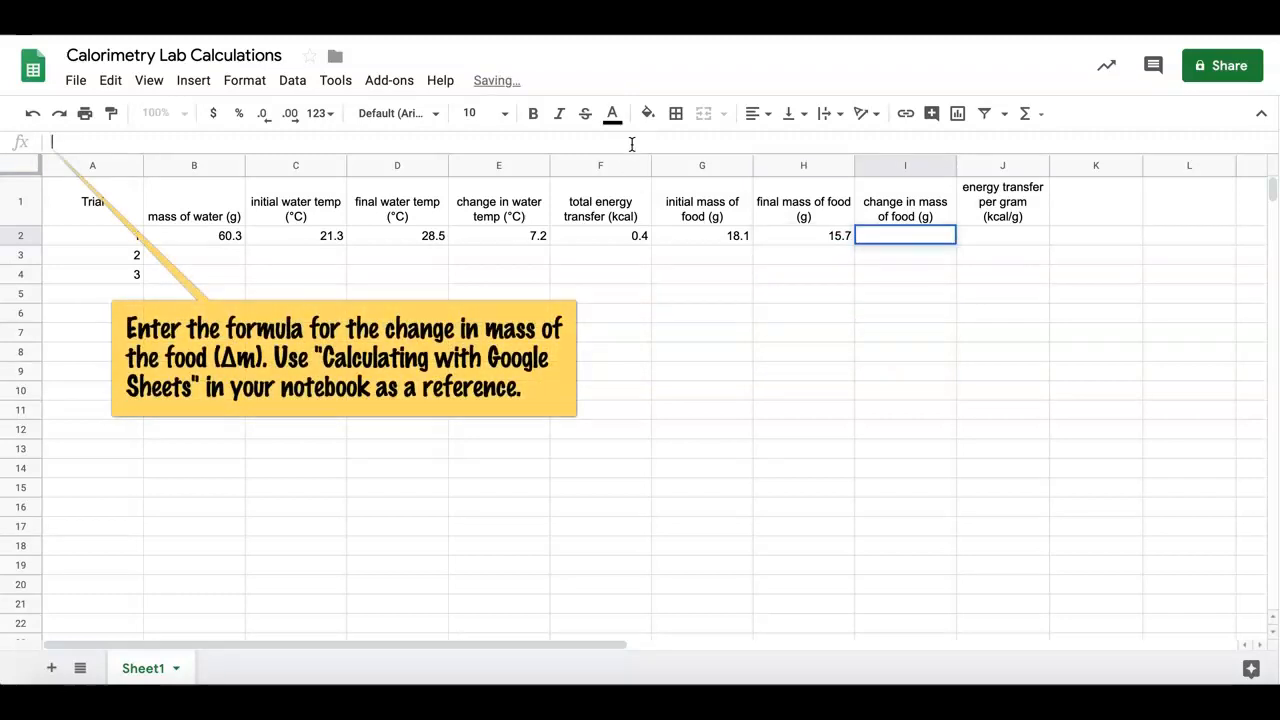
pyautogui.write('=')
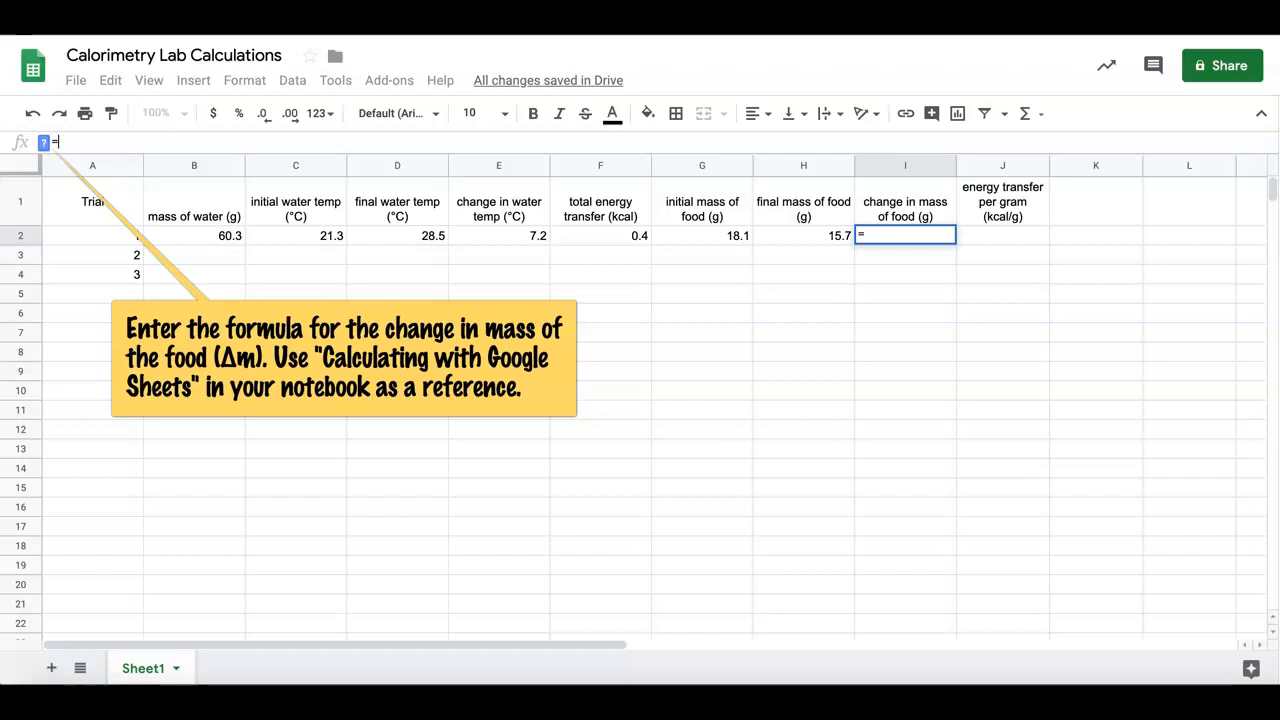
pyautogui.click(782, 234)
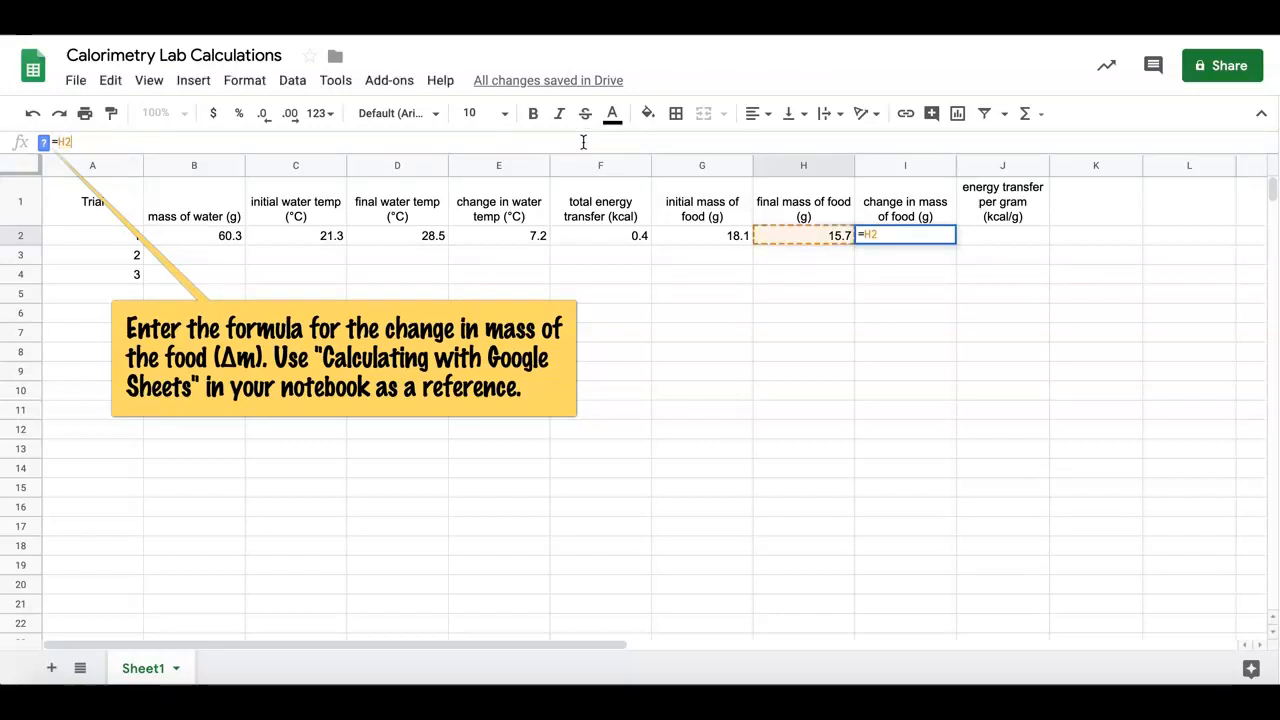
pyautogui.write('-')
pyautogui.click(678, 234)
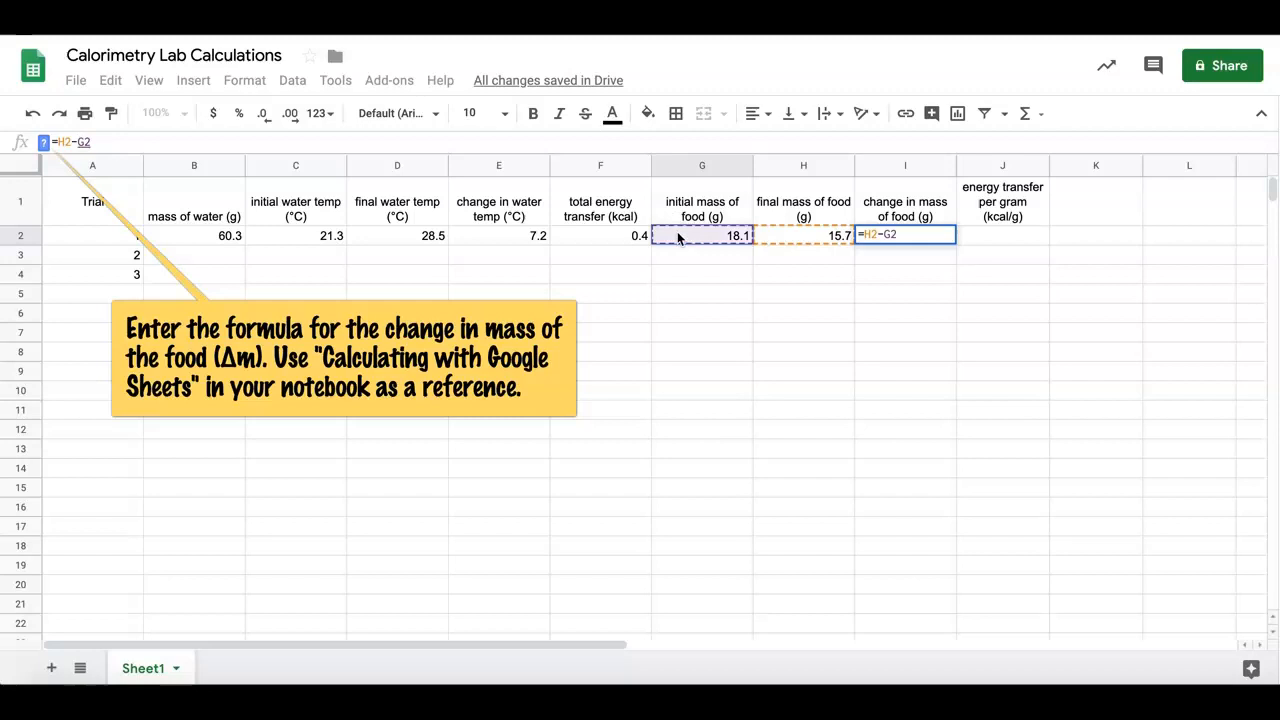
pyautogui.press('Return')
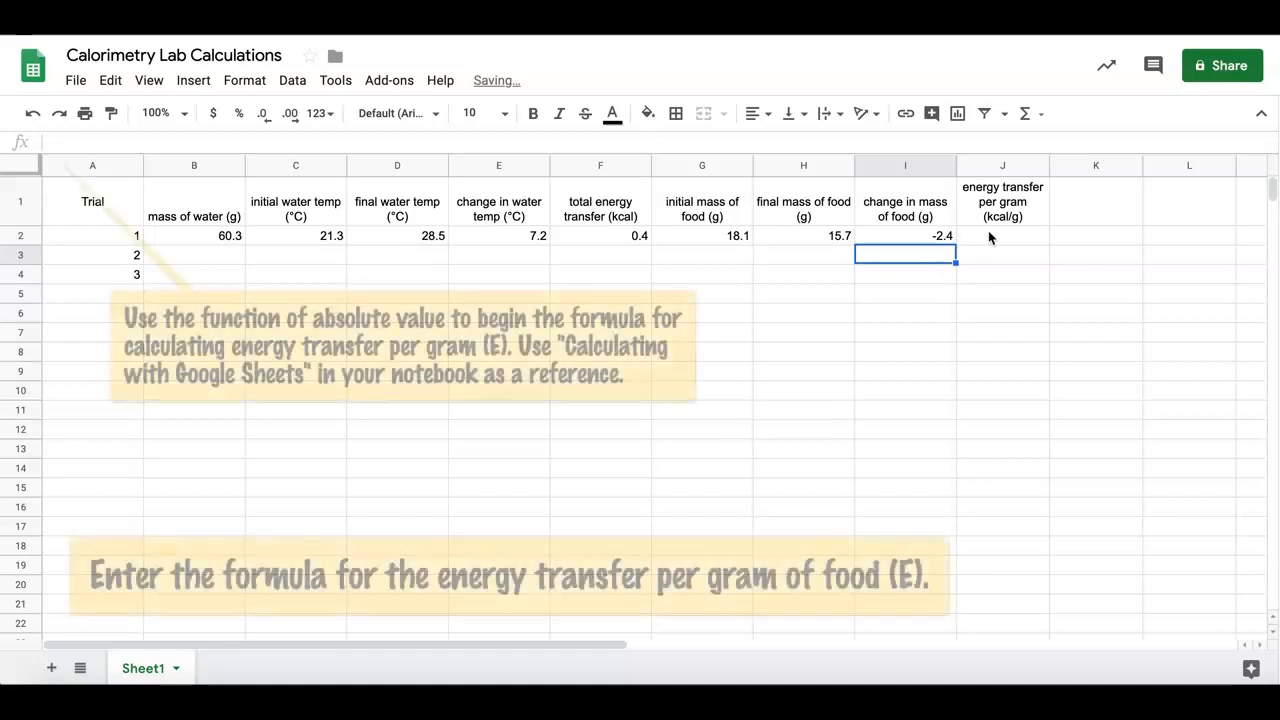
# Calculate trial 1's energy transfer per gram in J2 as an absolute value with the formula =ABS(F2/I2)
pyautogui.click(987, 234)
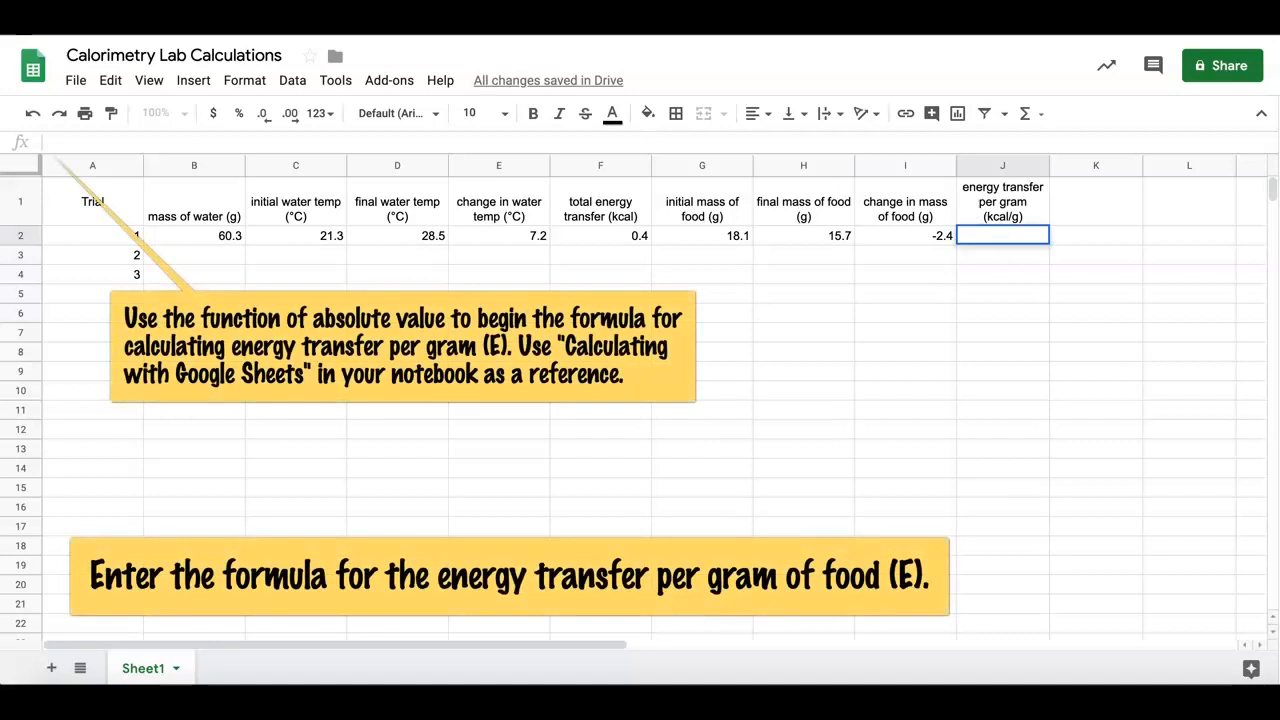
pyautogui.write('=')
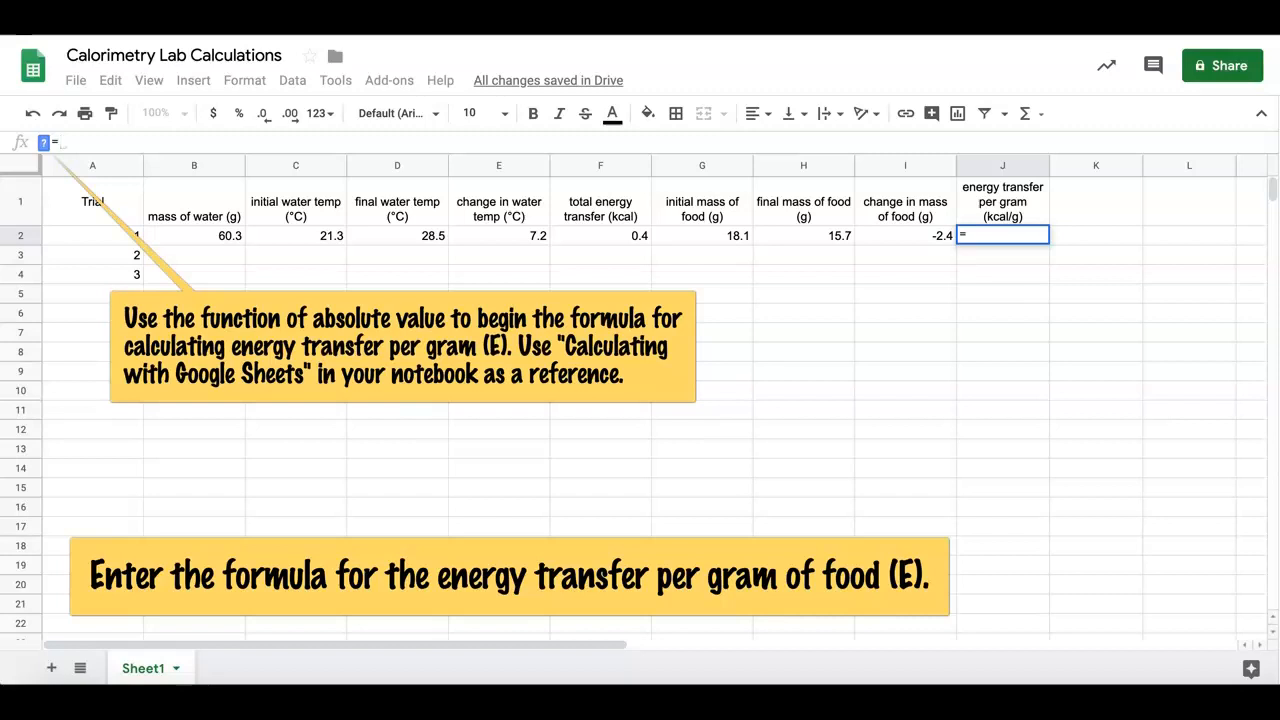
pyautogui.write('ab')
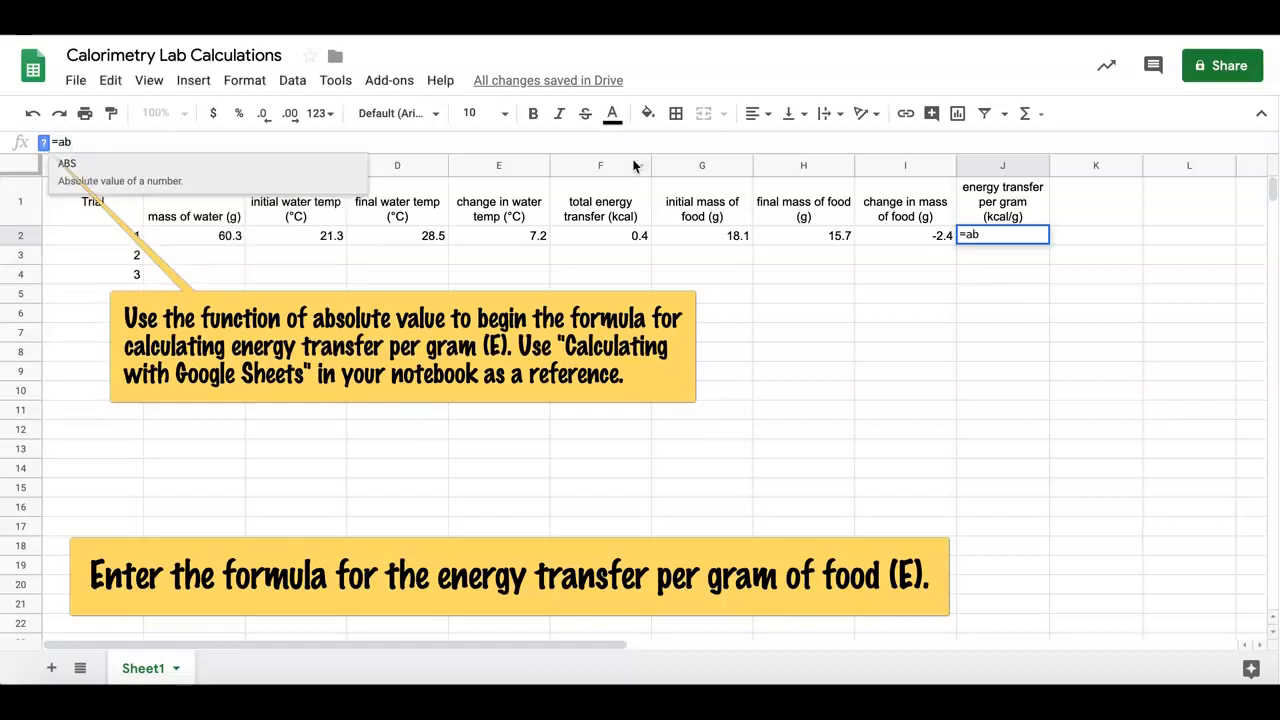
pyautogui.click(175, 185)
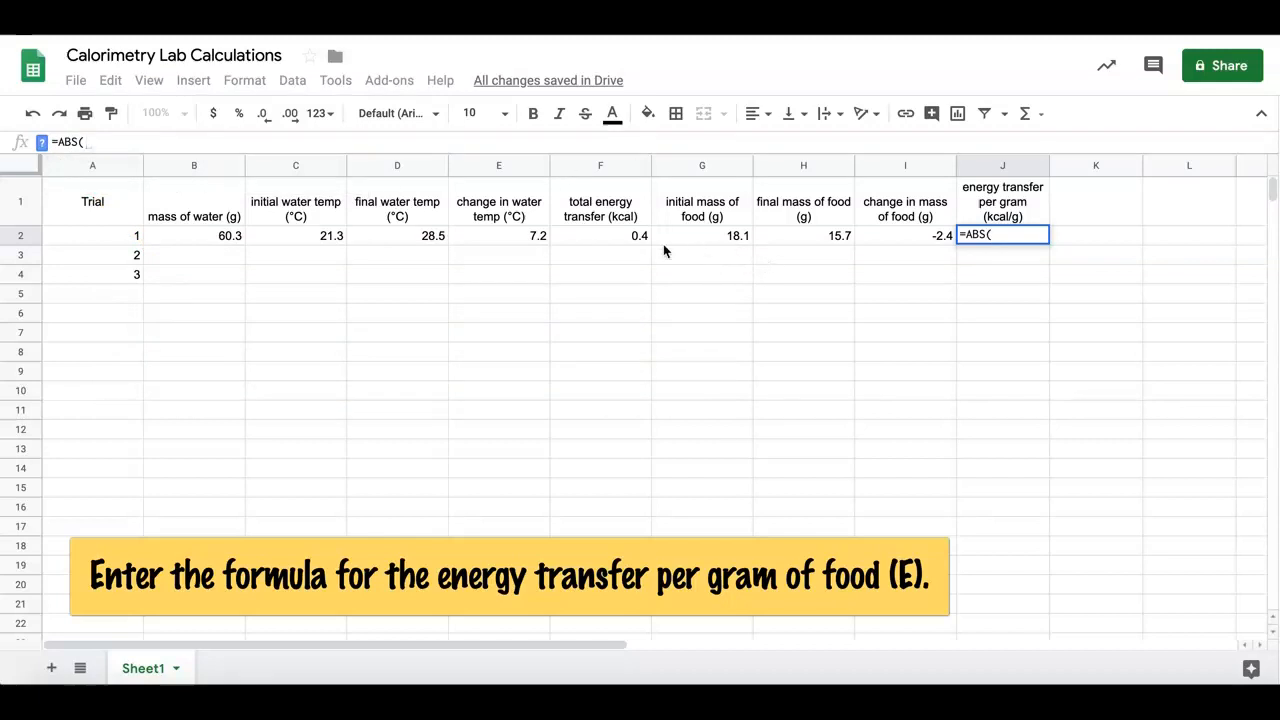
pyautogui.click(630, 241)
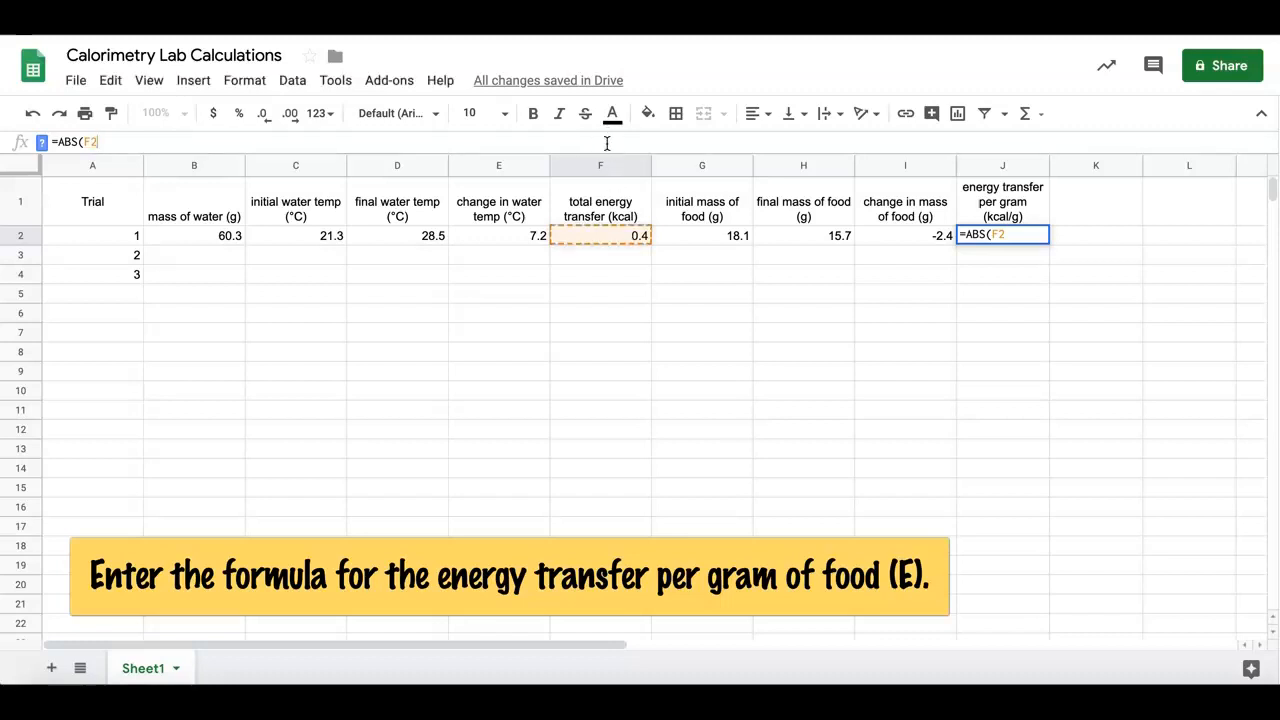
pyautogui.write('/')
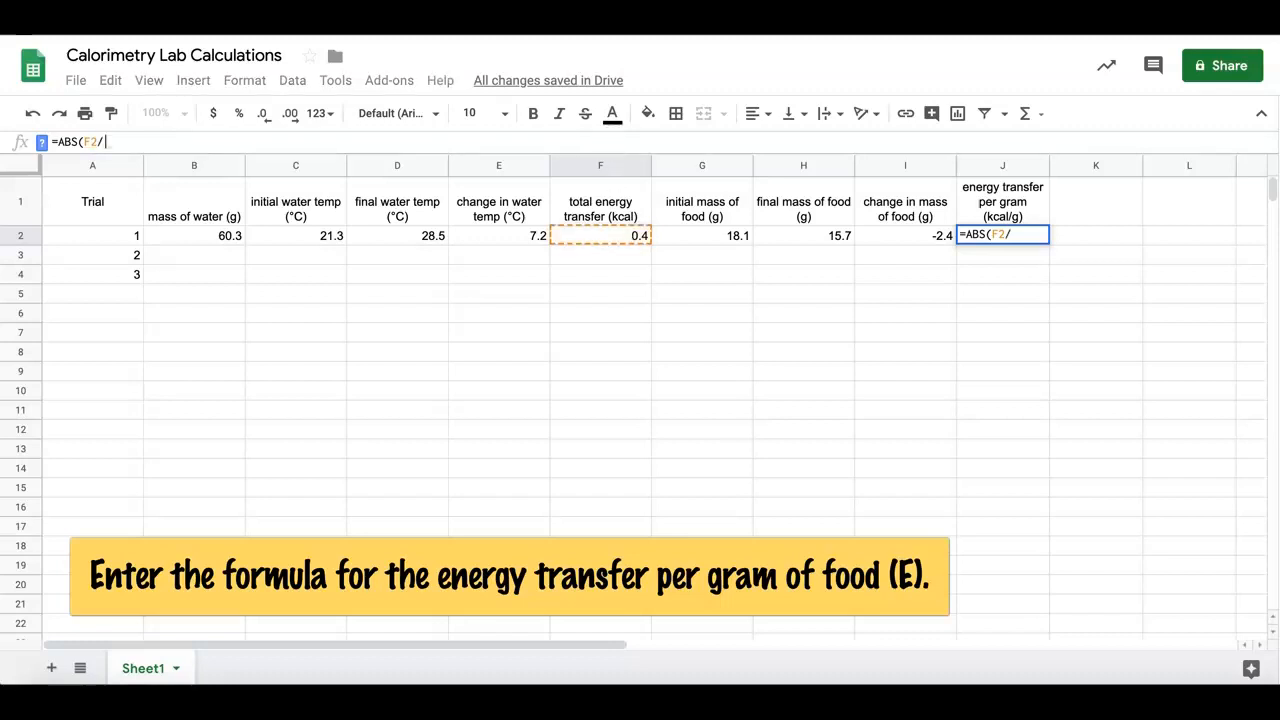
pyautogui.click(910, 236)
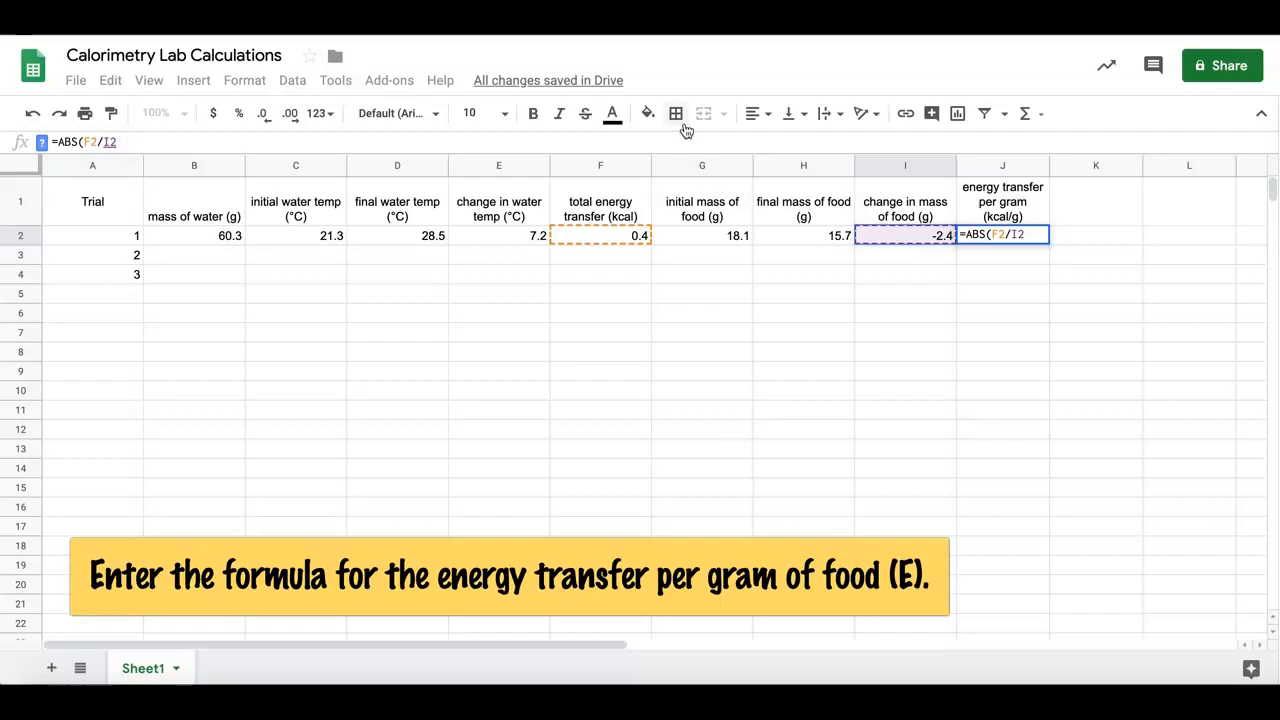
pyautogui.write(')')
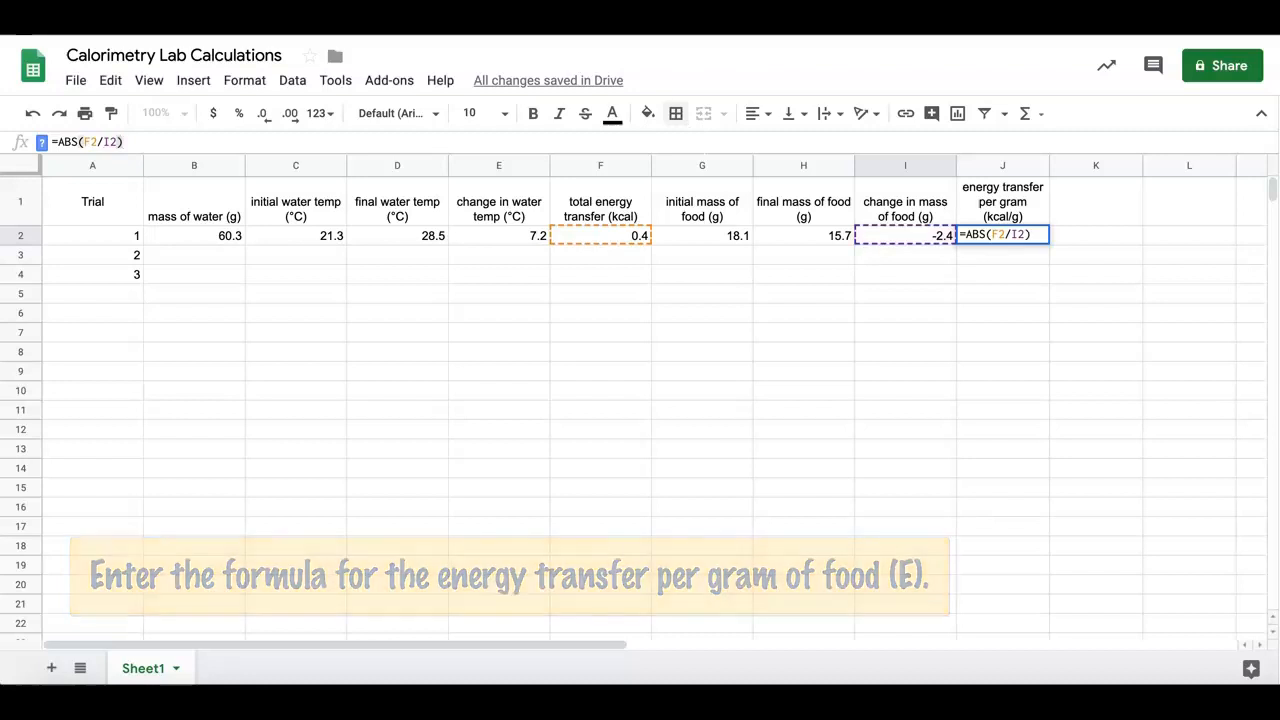
pyautogui.press('Return')
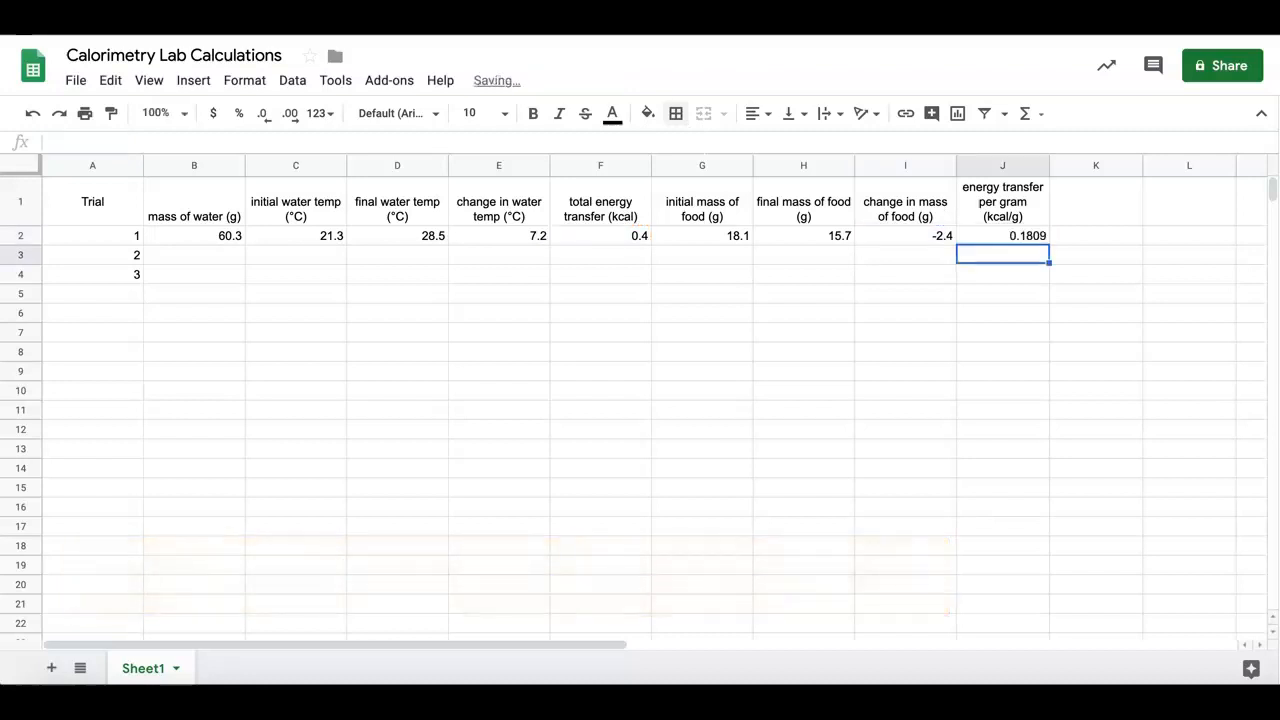
# Reduce the displayed precision of trial 1's energy transfer per gram in J2 to one decimal place
pyautogui.click(997, 238)
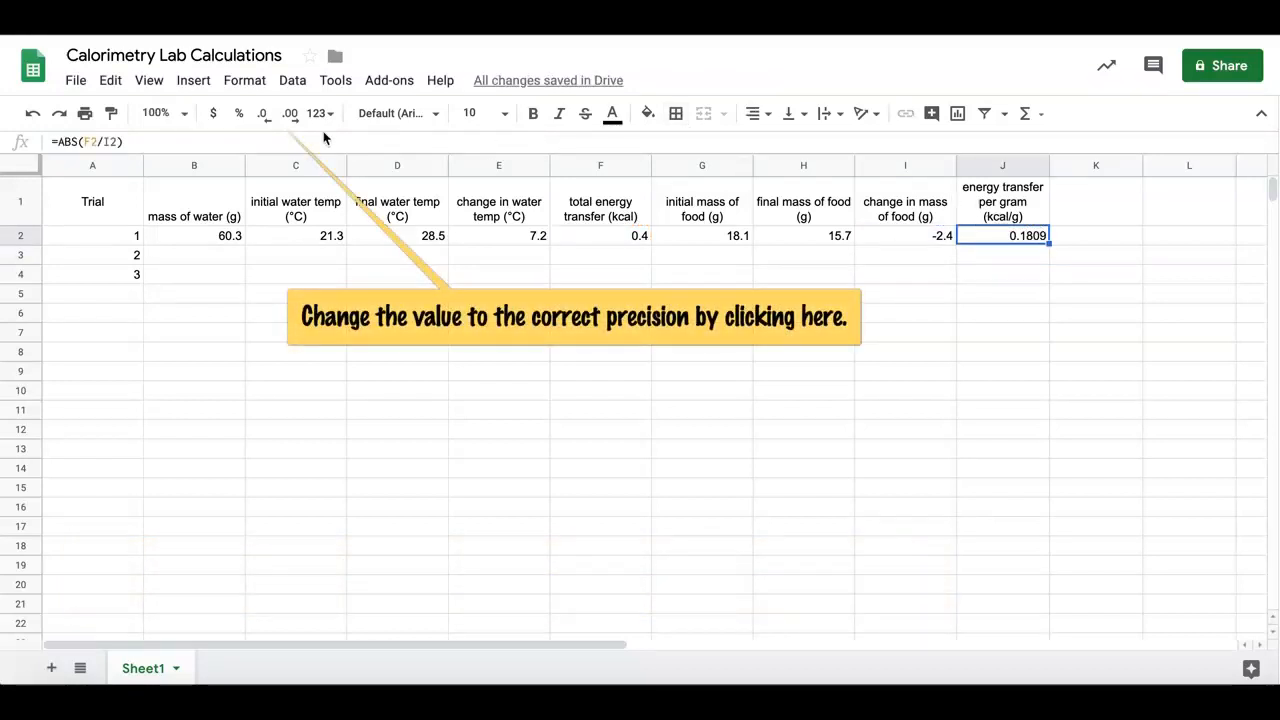
pyautogui.click(263, 114)
pyautogui.click(264, 115)
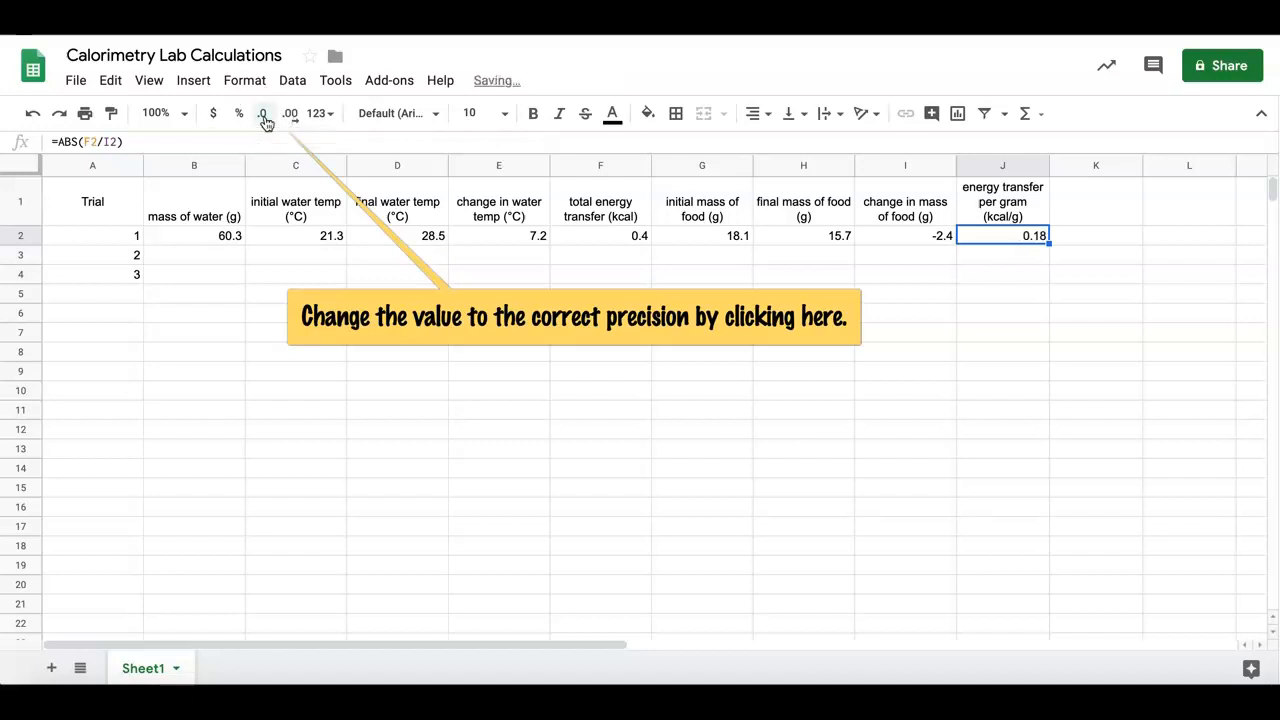
pyautogui.click(264, 114)
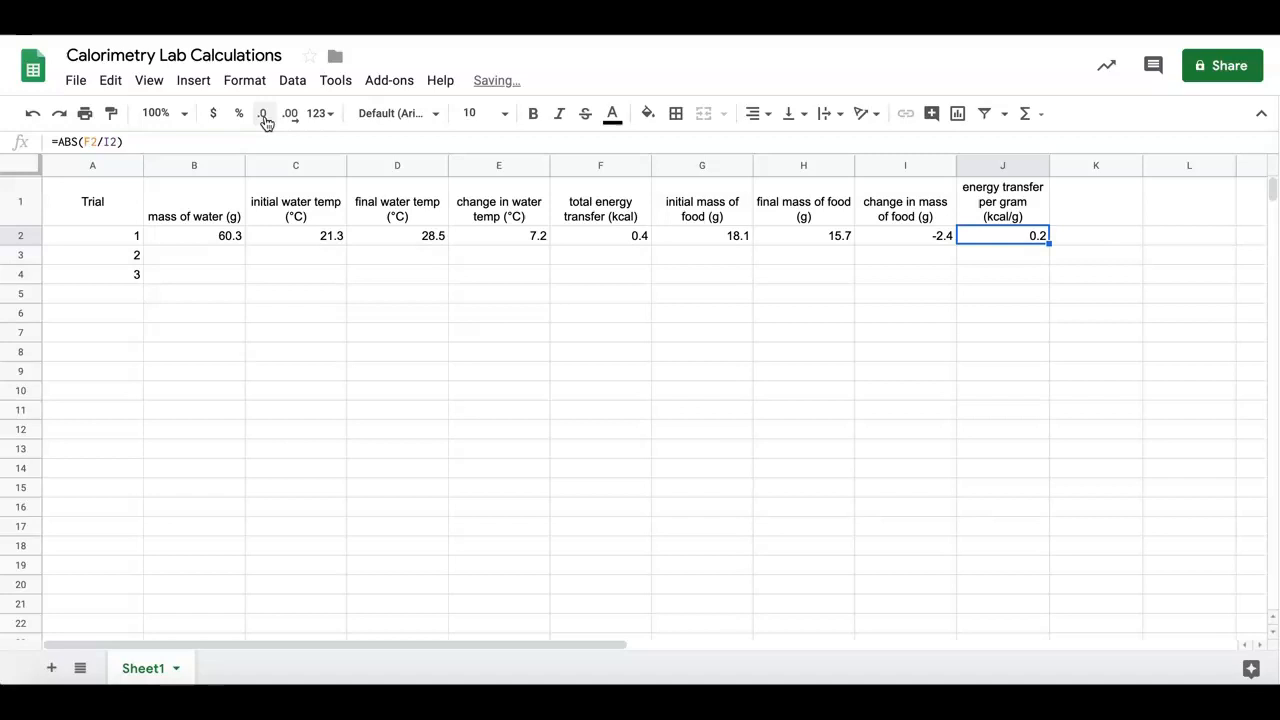
# Enter the trial 2 raw data in row 3: water mass 59.8, water temperatures 22.1 and 29.6, food masses 19.4 and 16.5
pyautogui.click(223, 255)
pyautogui.write('59.8')
pyautogui.press('Tab')
pyautogui.write('22.1')
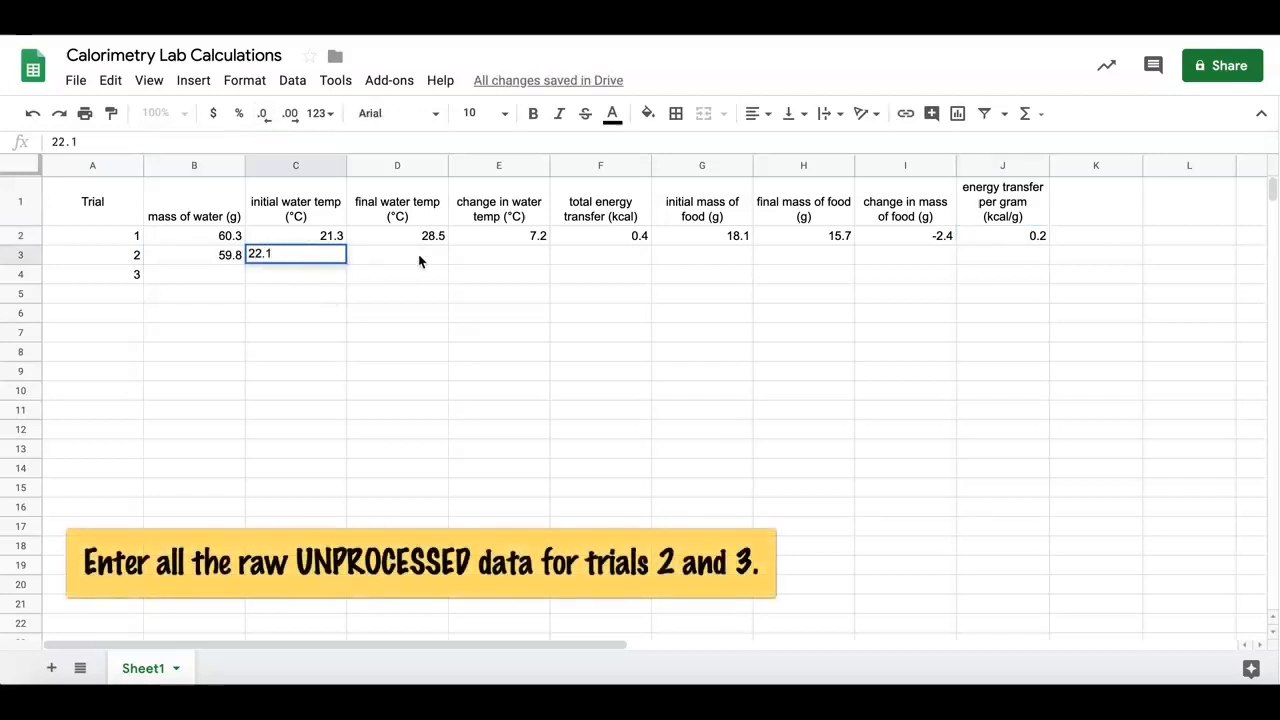
pyautogui.press('Tab')
pyautogui.write('29.6')
pyautogui.click(698, 257)
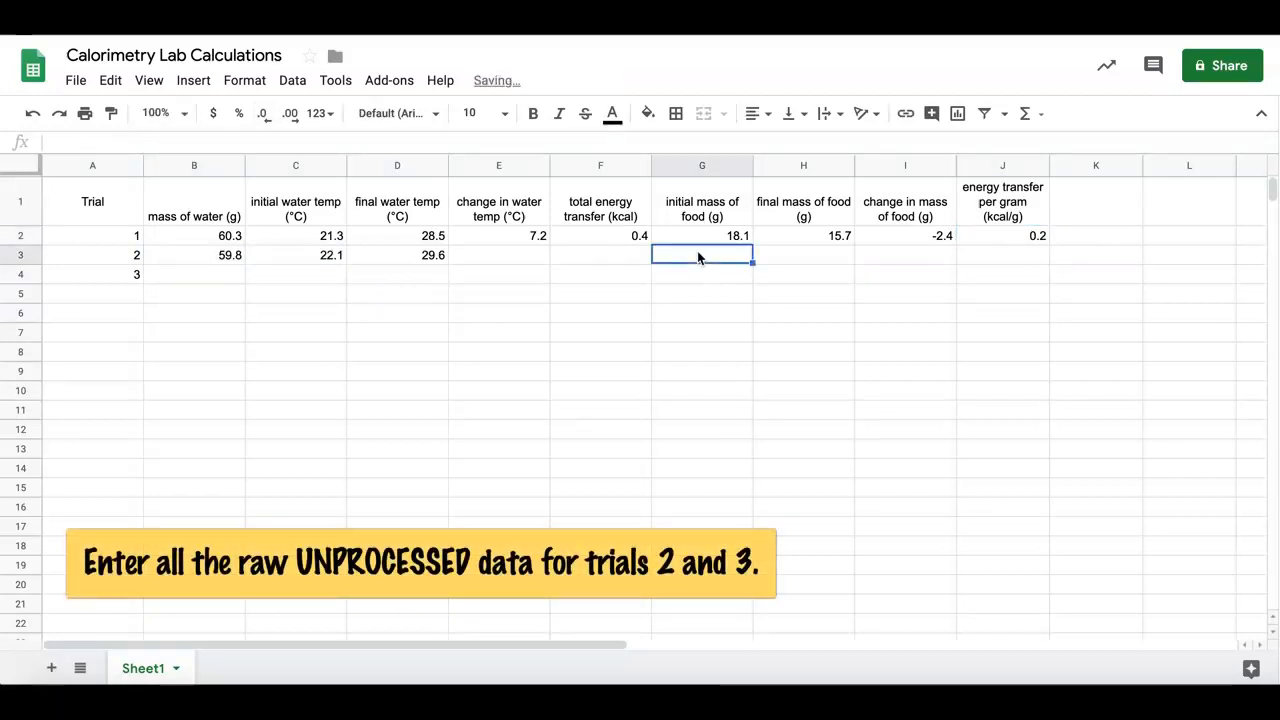
pyautogui.write('19.4')
pyautogui.press('Tab')
pyautogui.write('16.5')
# Enter the trial 3 raw data in row 4: water mass 61.1, water temperatures 21.6 and 29.2, food masses 18.5 and 15.9
pyautogui.click(188, 280)
pyautogui.write('61.1')
pyautogui.click(294, 278)
pyautogui.write('21.6')
pyautogui.click(389, 272)
pyautogui.write('29.2')
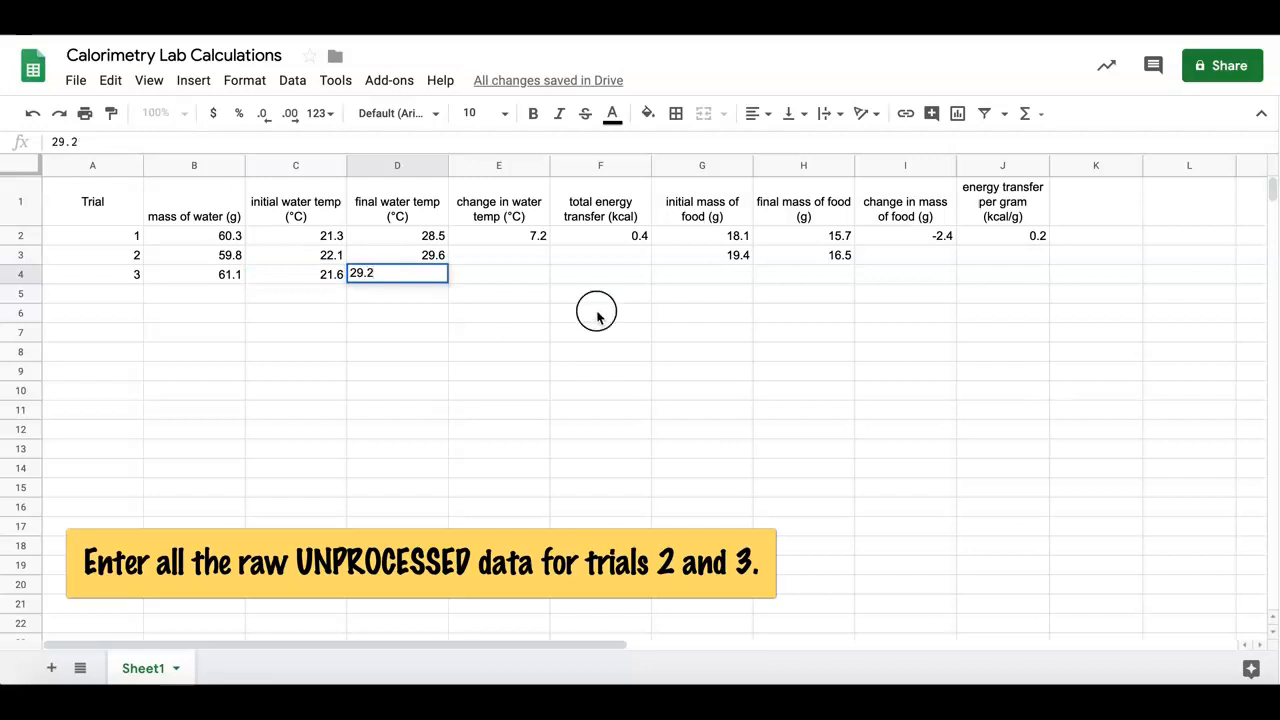
pyautogui.click(740, 277)
pyautogui.write('18.5')
pyautogui.click(817, 272)
pyautogui.write('15.9')
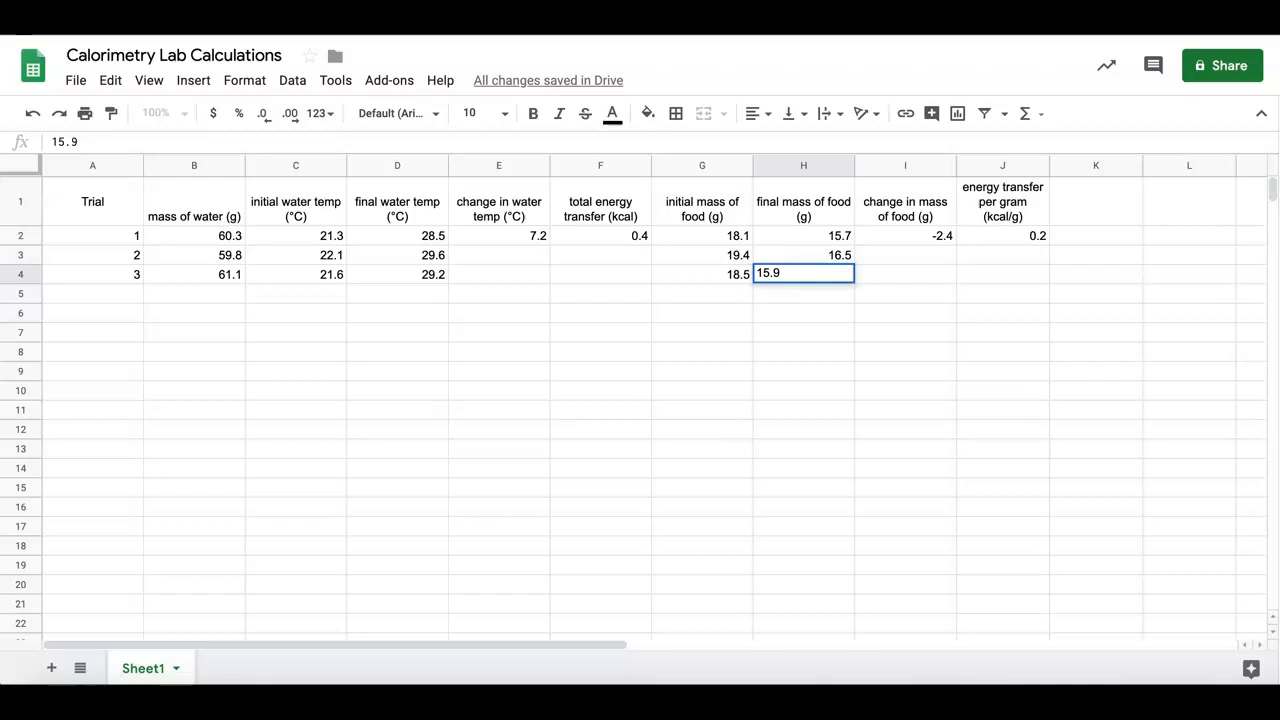
pyautogui.press('Return')
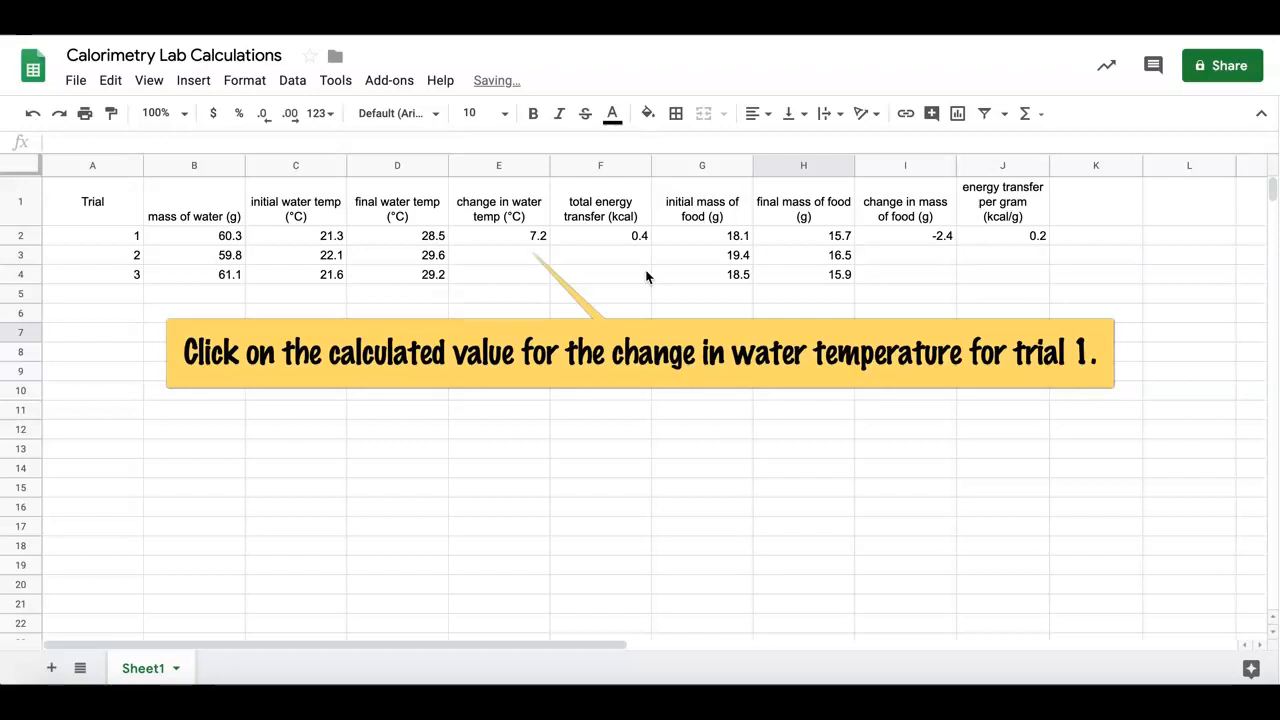
# Copy the change in water temperature formula from E2 down to E3 and E4 for trials 2 and 3
pyautogui.click(537, 239)
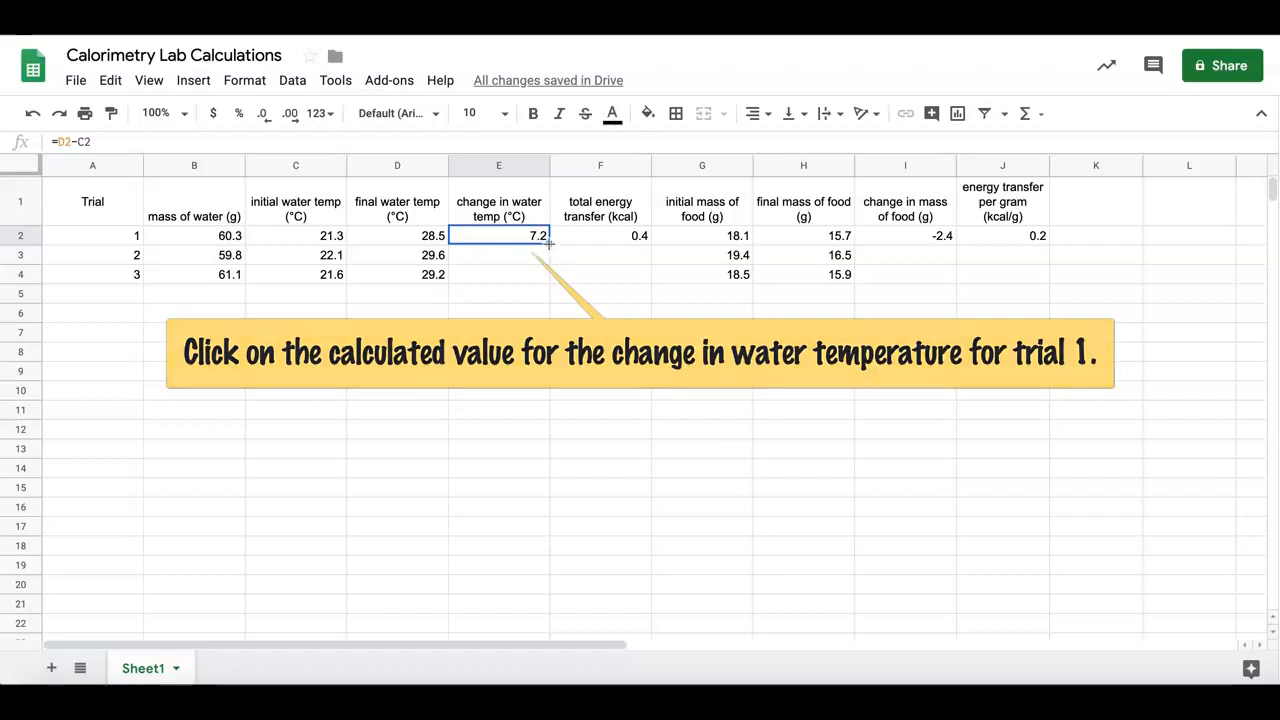
pyautogui.moveTo(549, 243); pyautogui.dragTo(549, 280)
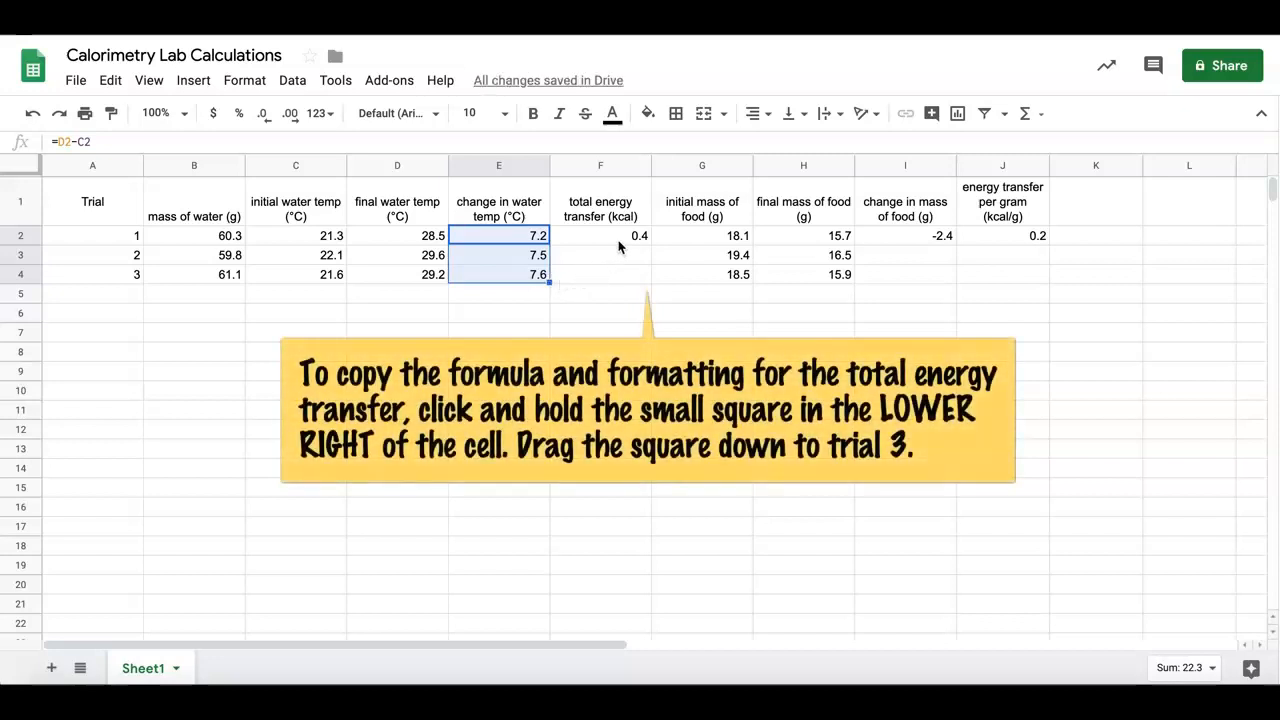
# Copy the trial 1 formulas for total energy transfer (F2), change in food mass (I2) and energy transfer per gram (J2) down to rows 3 and 4
pyautogui.click(618, 240)
pyautogui.moveTo(650, 243); pyautogui.dragTo(651, 274)
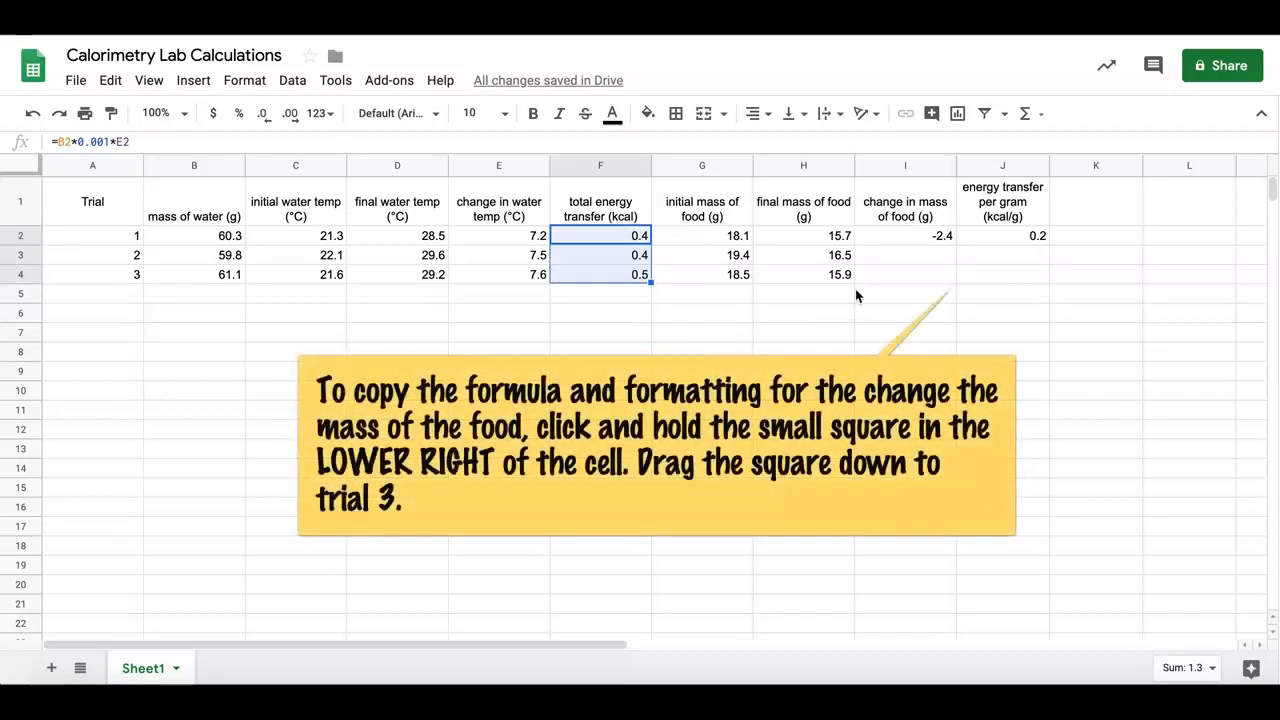
pyautogui.click(941, 238)
pyautogui.moveTo(954, 243); pyautogui.dragTo(957, 273)
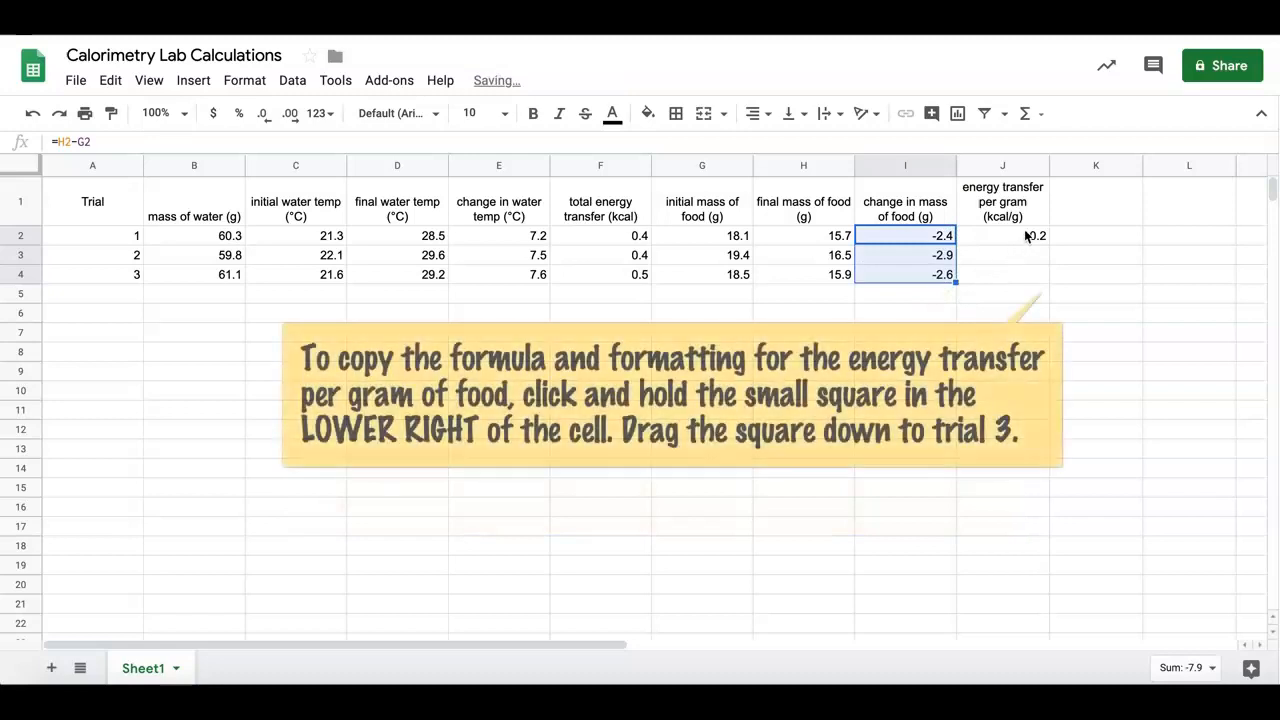
pyautogui.click(1034, 237)
pyautogui.moveTo(1048, 241); pyautogui.dragTo(1049, 277)
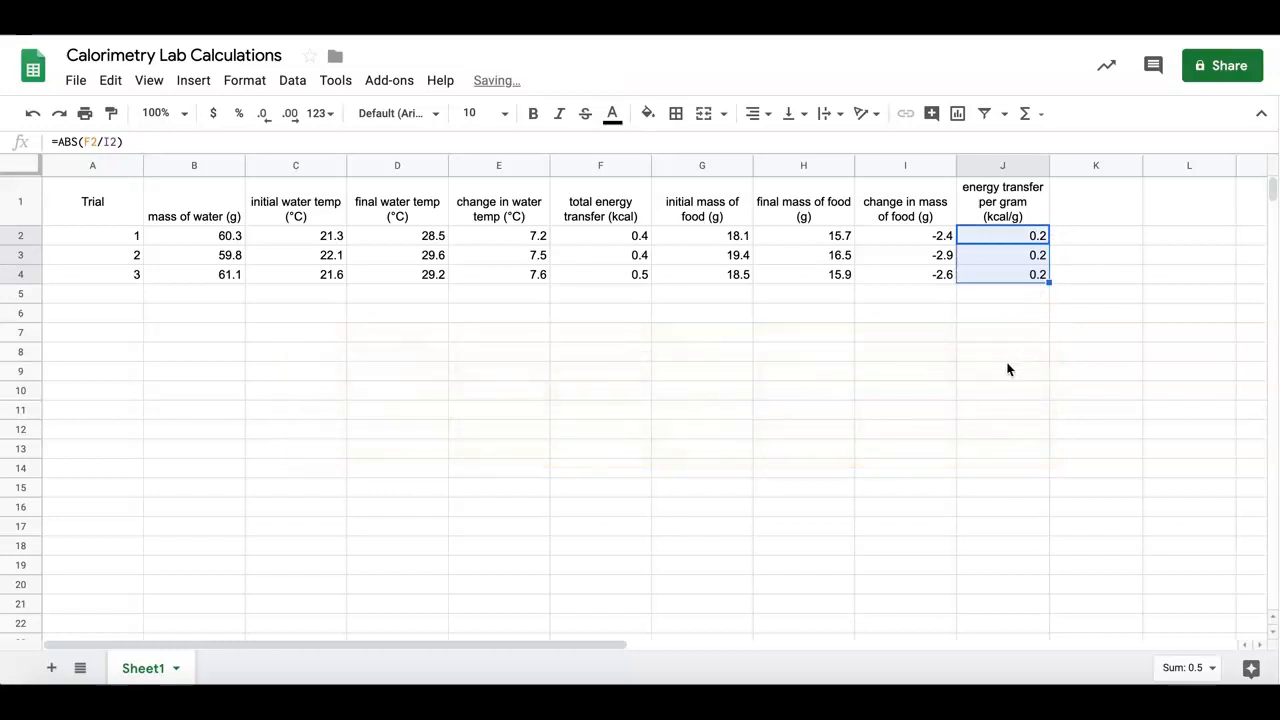
# Enter the label "Average energy transfer per gram (kcal/g)" in cell I8
pyautogui.click(1007, 360)
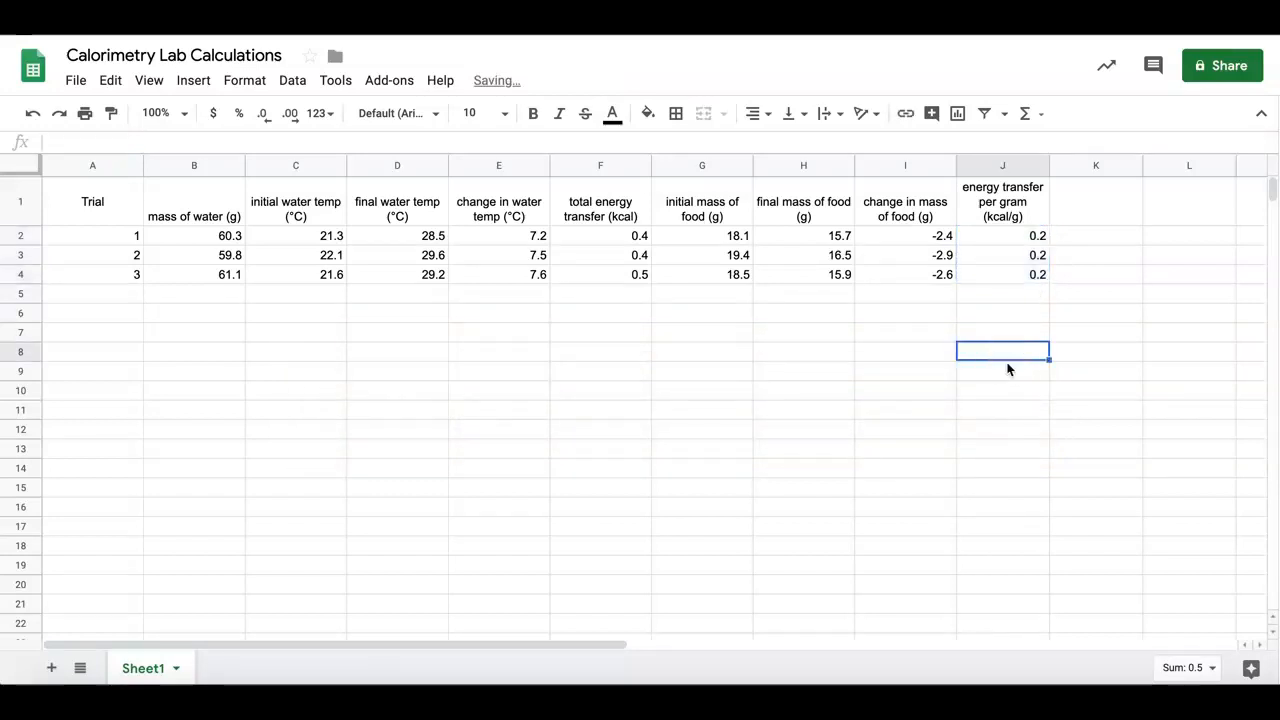
pyautogui.click(893, 348)
pyautogui.write('A')
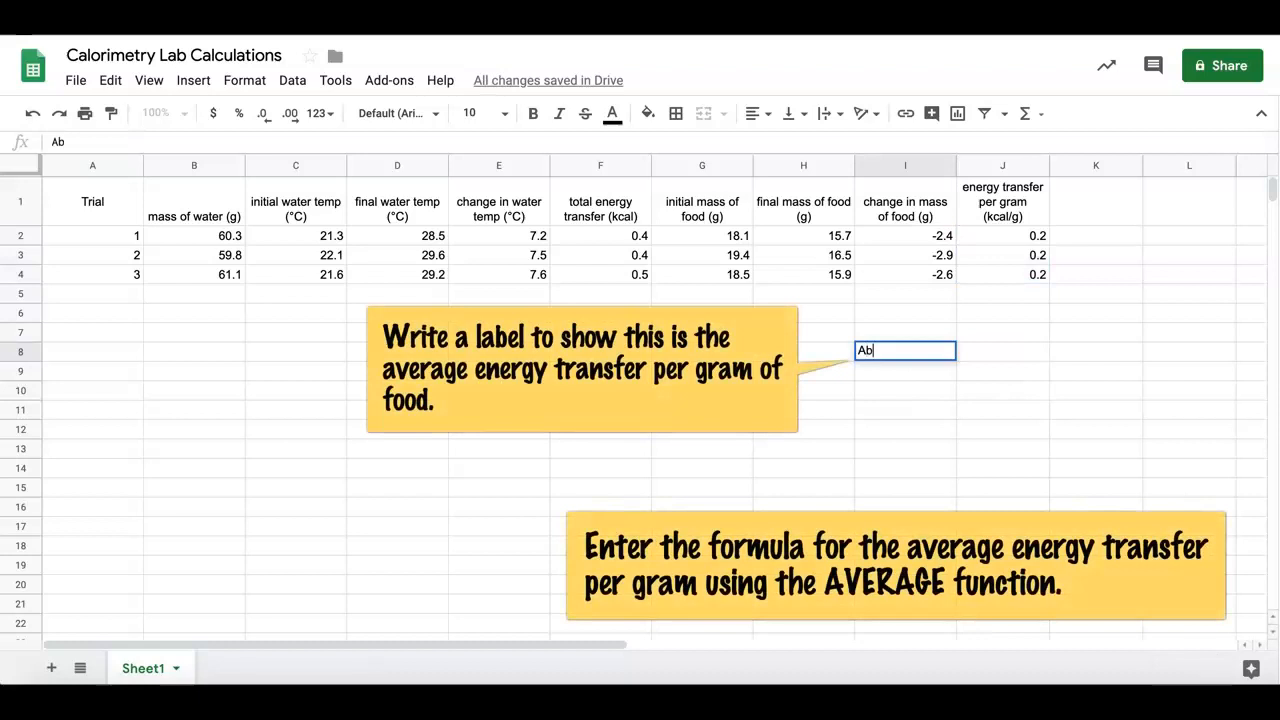
pyautogui.write('verage')
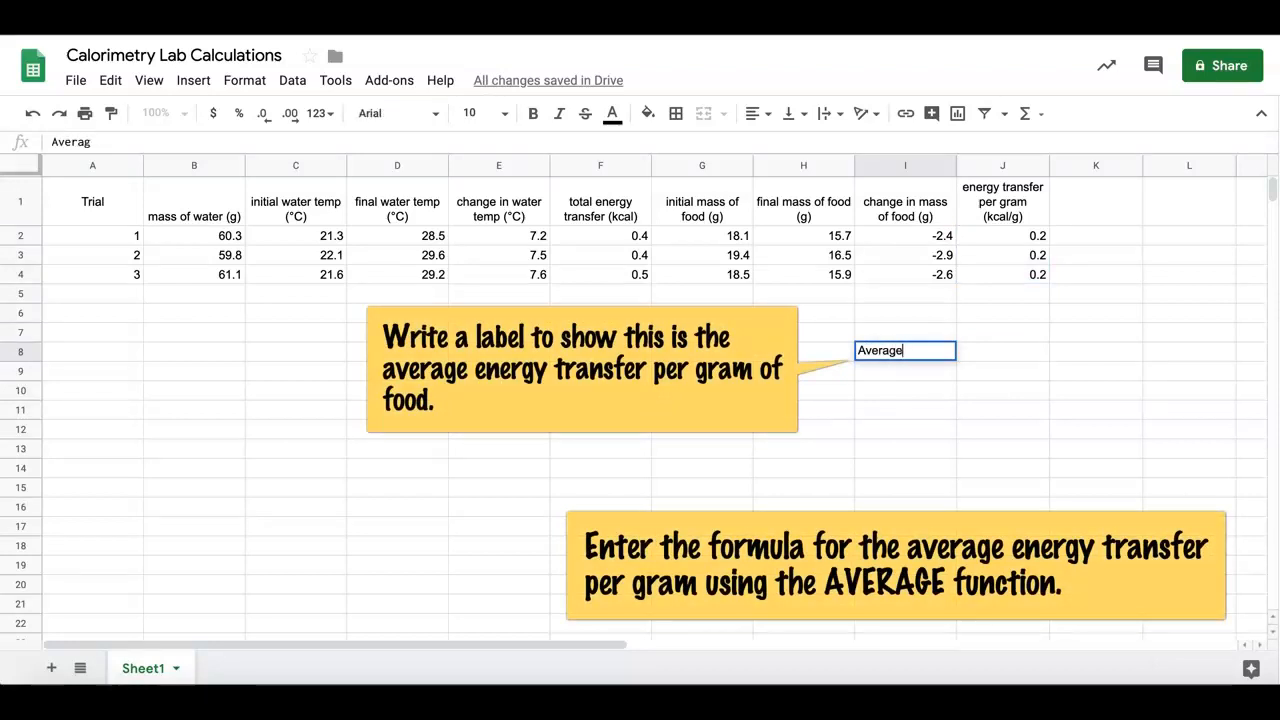
pyautogui.write(' energy t')
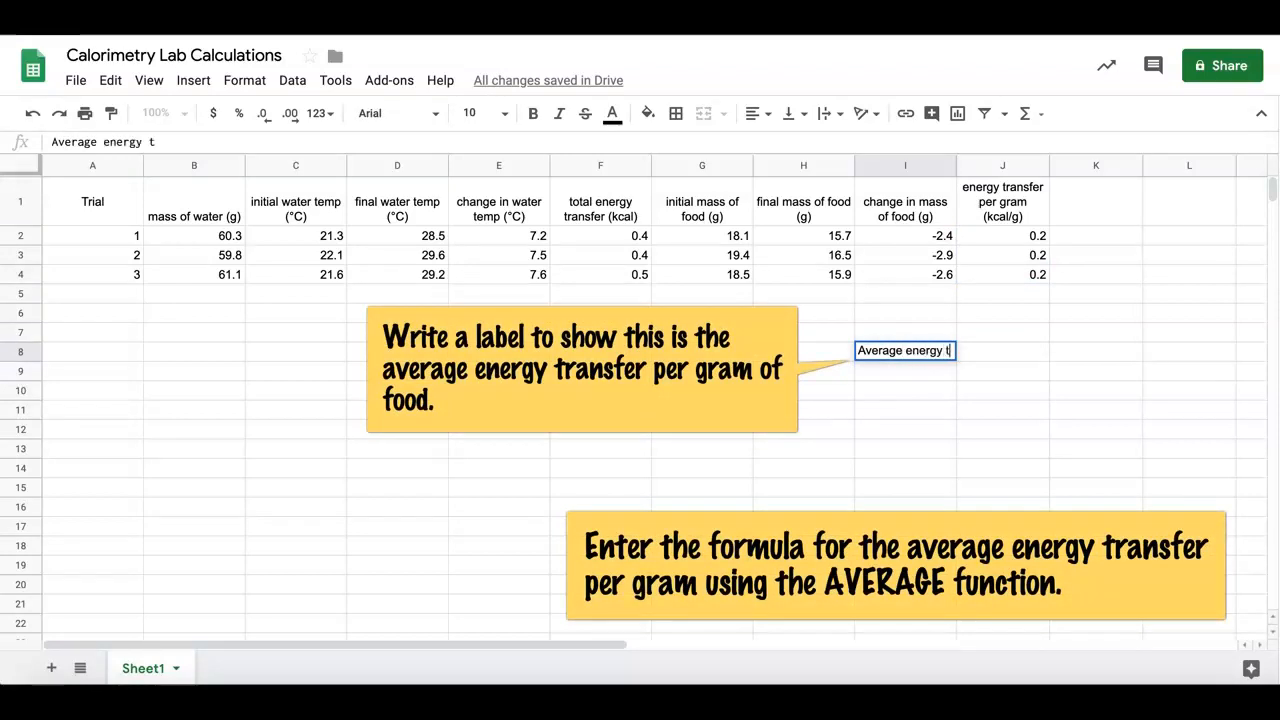
pyautogui.write('ransfer ')
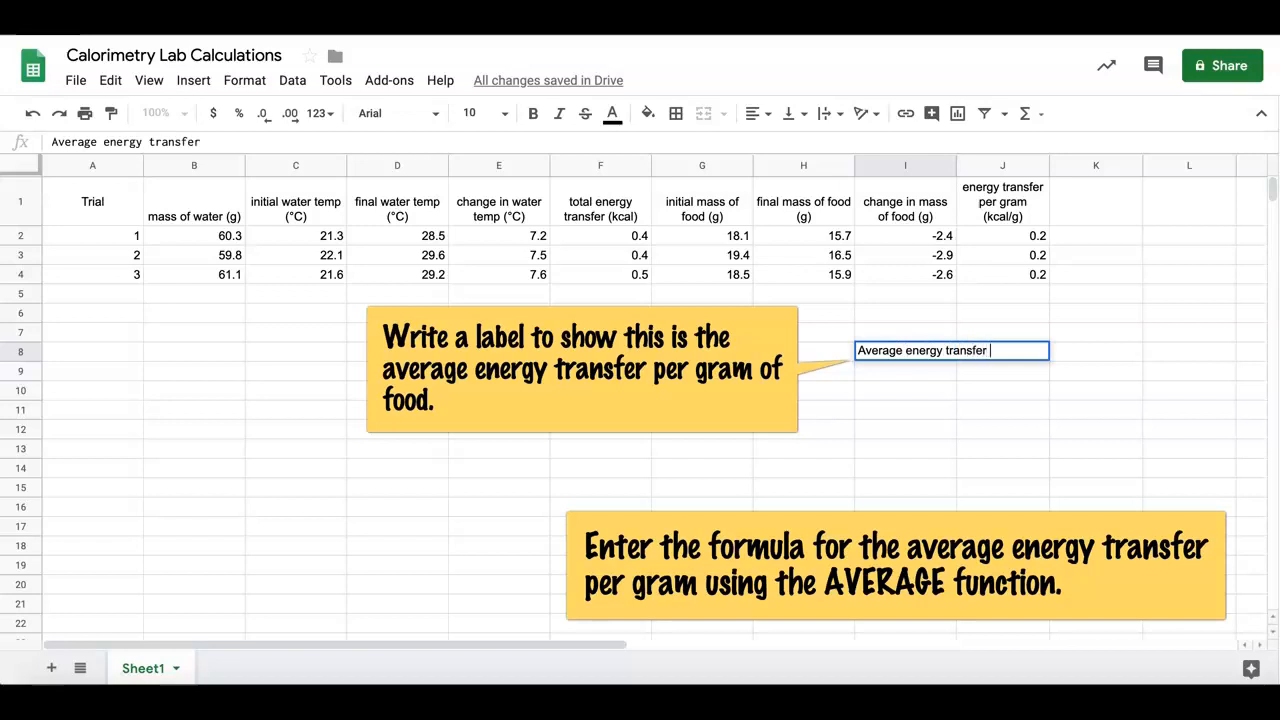
pyautogui.write('per gram (kcal')
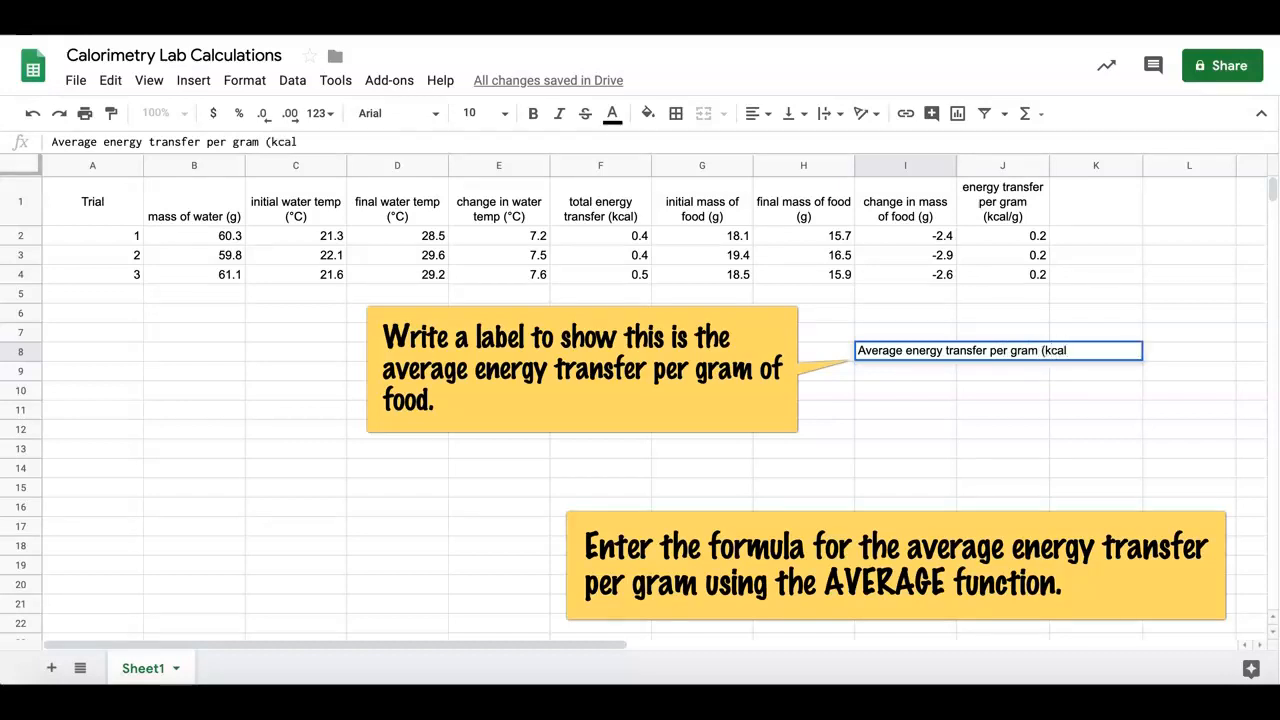
pyautogui.write('/g)')
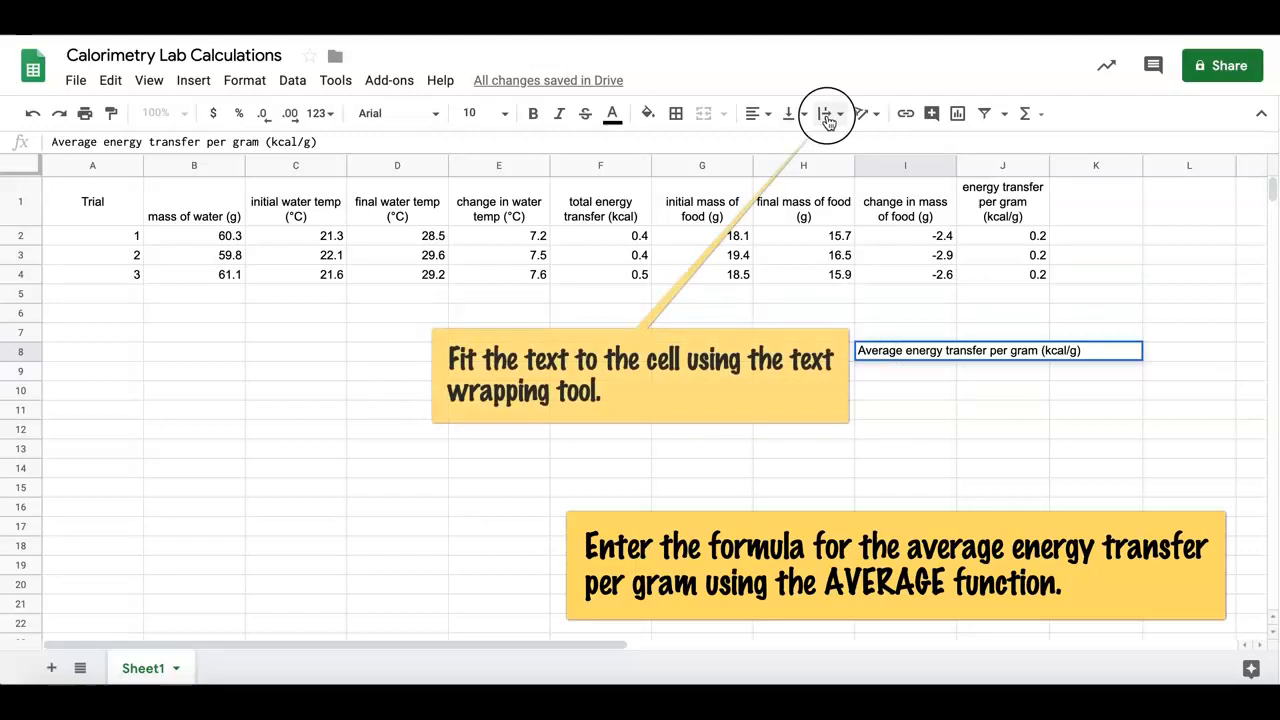
# Wrap the text of the average label in I8 so it fits within the cell
pyautogui.click(826, 118)
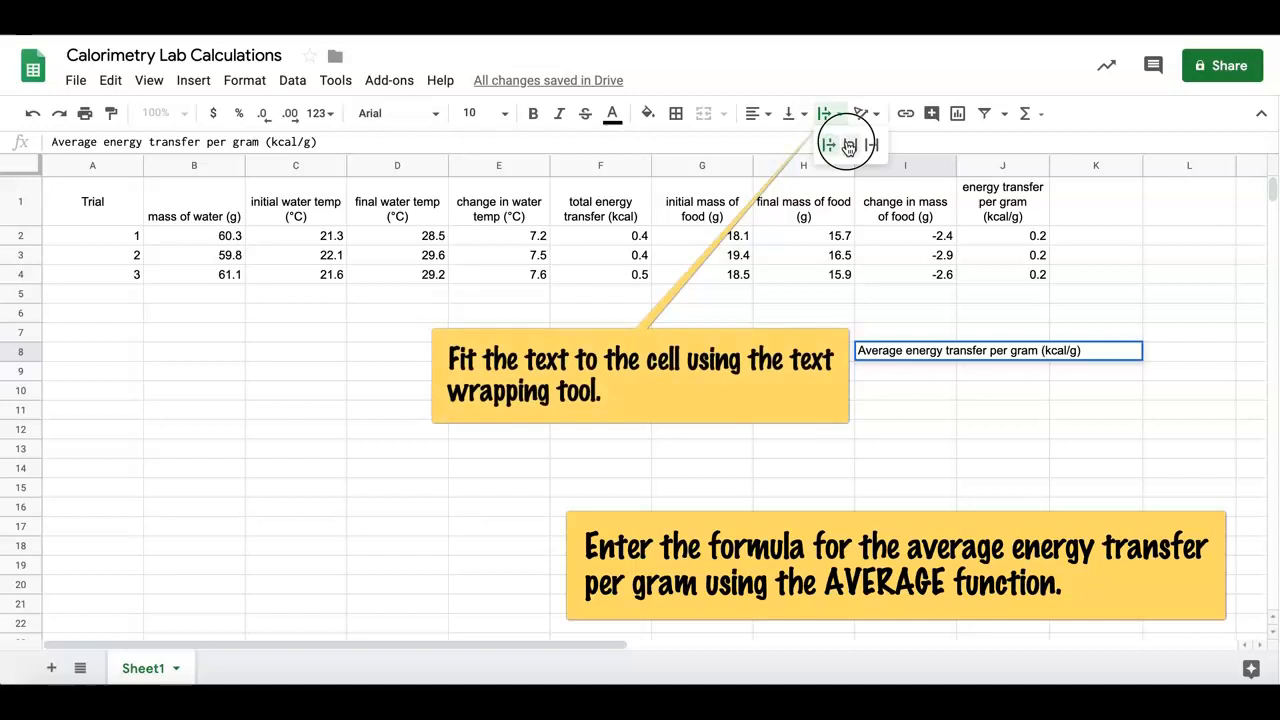
pyautogui.click(848, 147)
pyautogui.press('Tab')
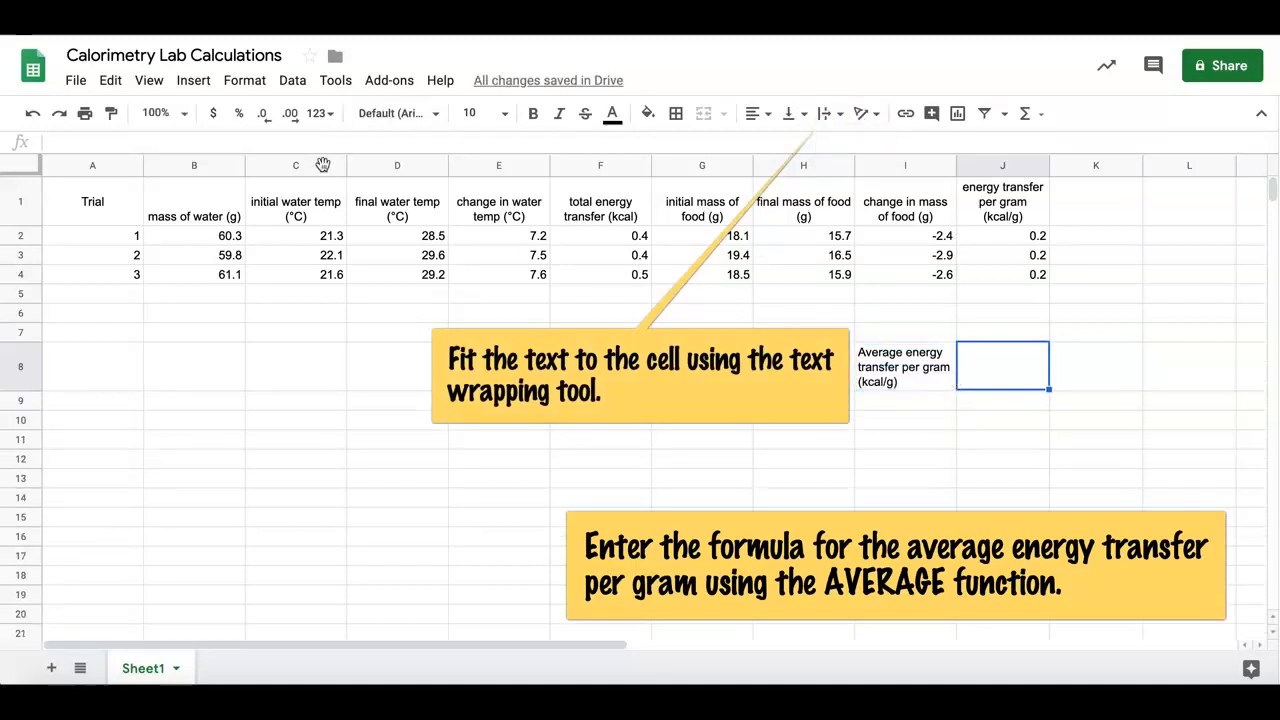
# Enter an AVERAGE formula in J8 for the energy transfer per gram of all three trials, range J2:J4
pyautogui.click(262, 143)
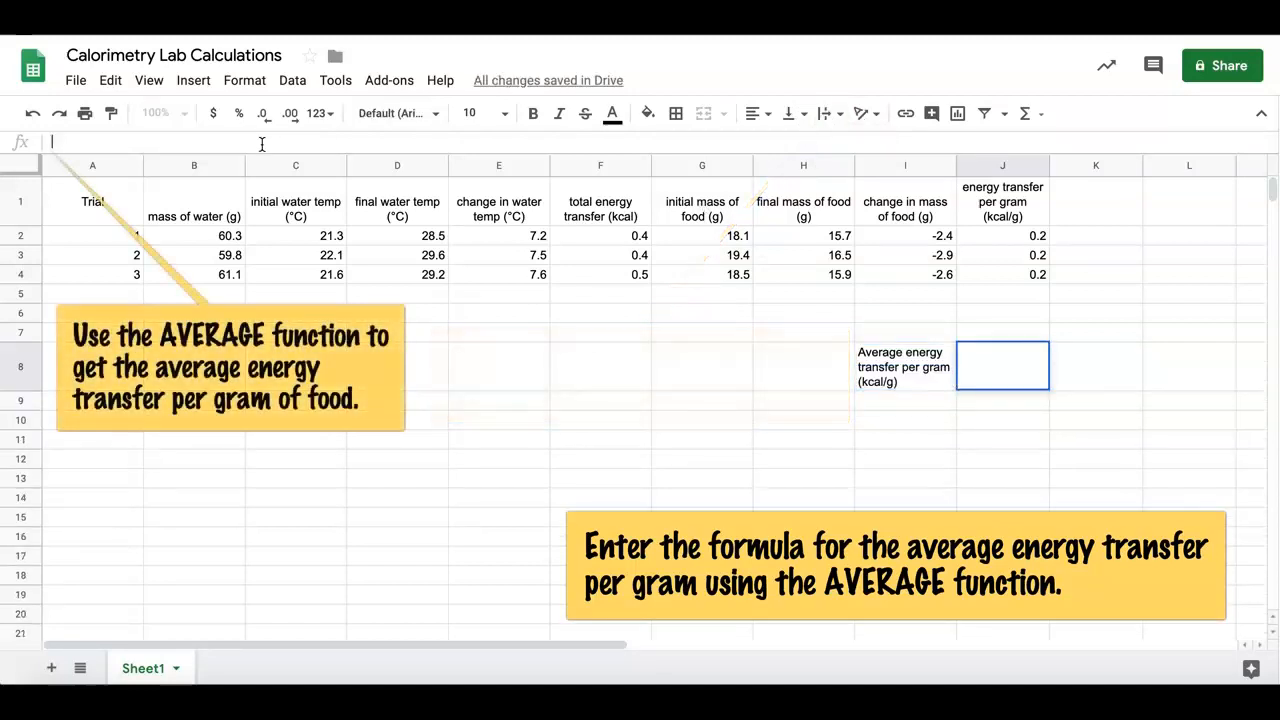
pyautogui.write('=')
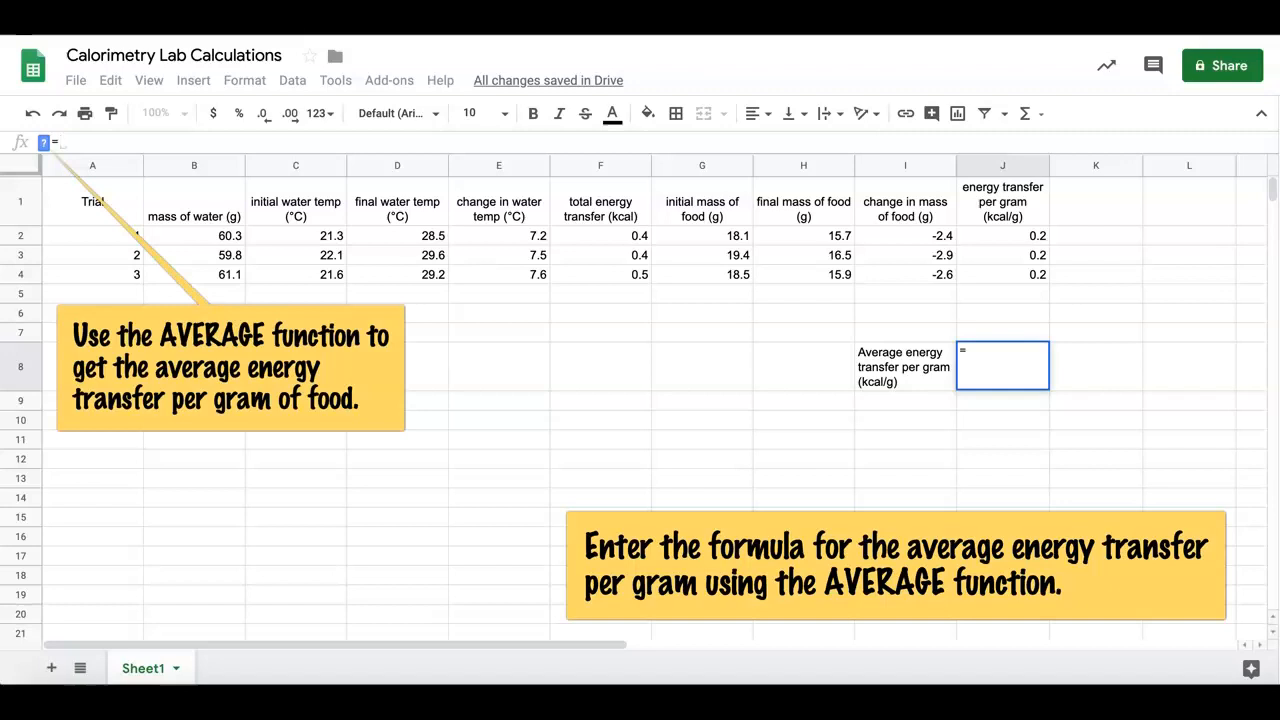
pyautogui.write('a')
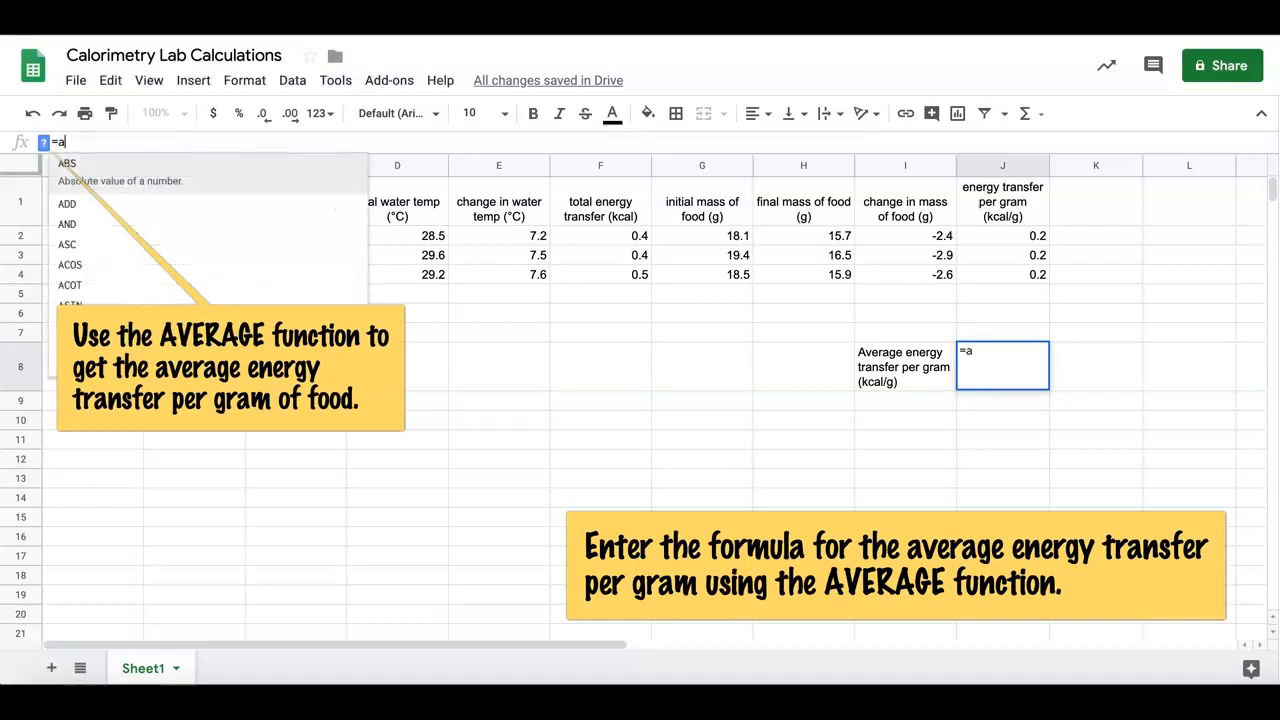
pyautogui.write('ver')
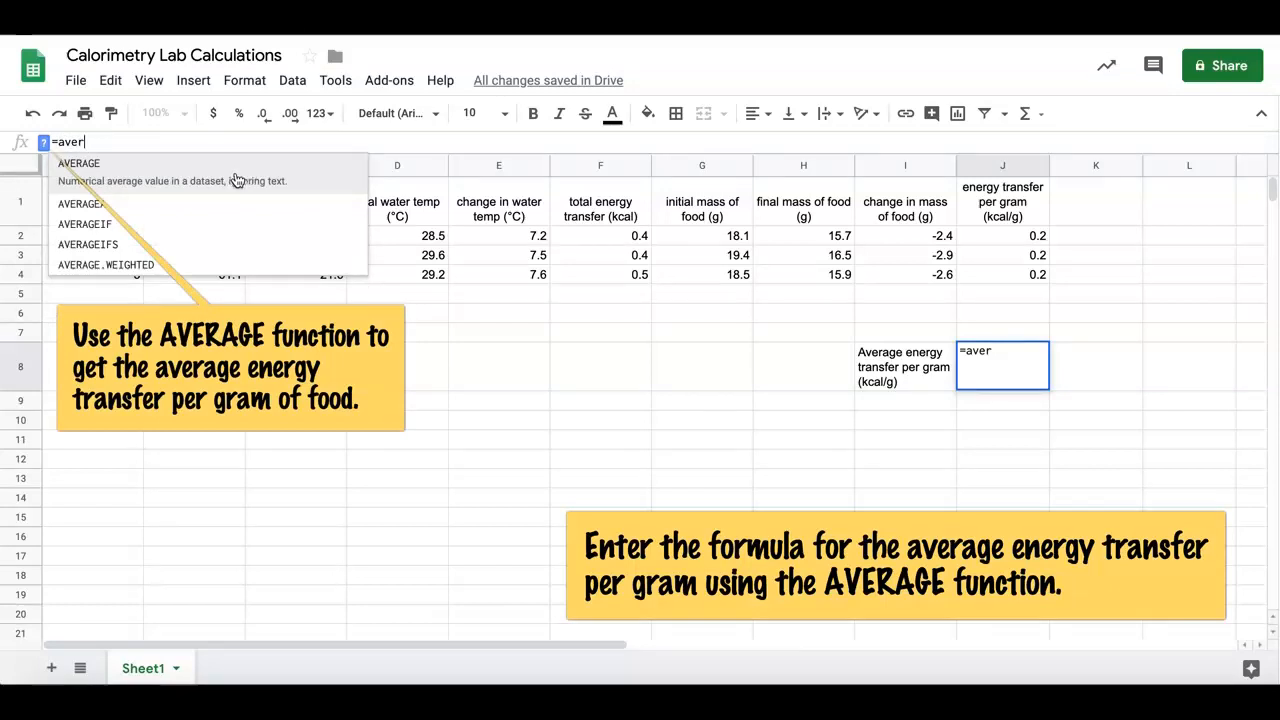
pyautogui.click(238, 181)
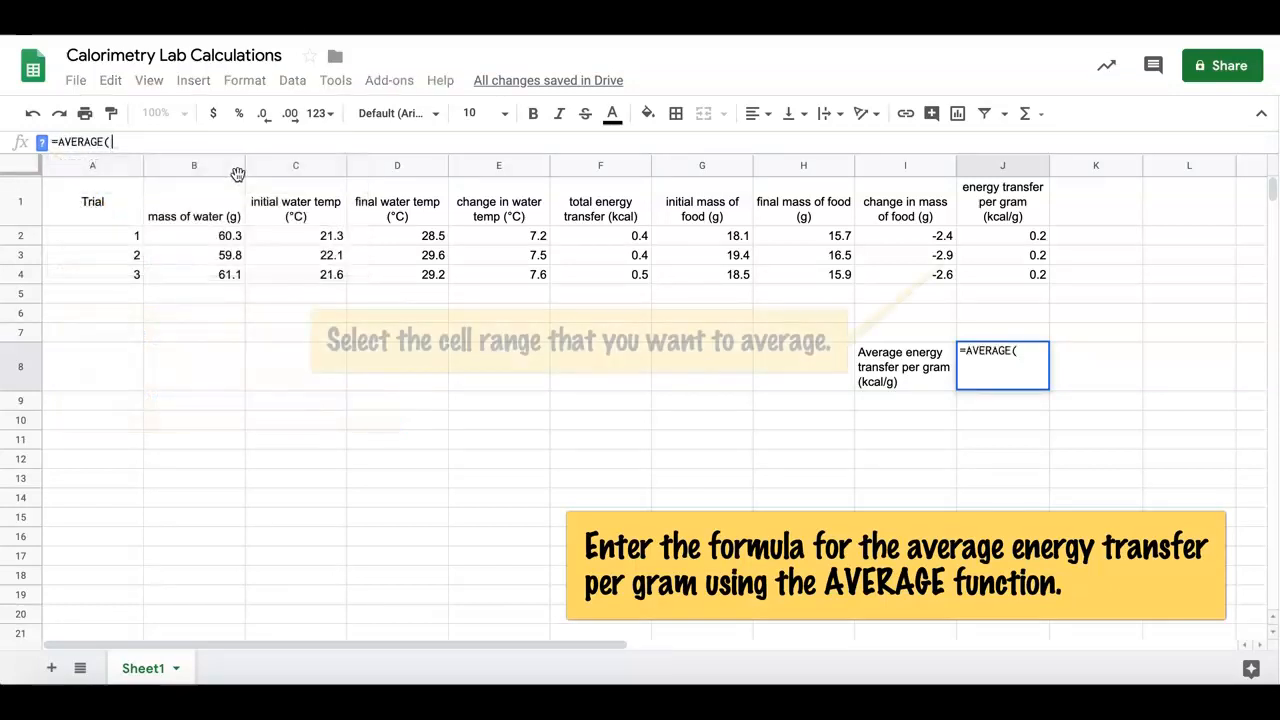
pyautogui.moveTo(988, 233); pyautogui.dragTo(995, 280)
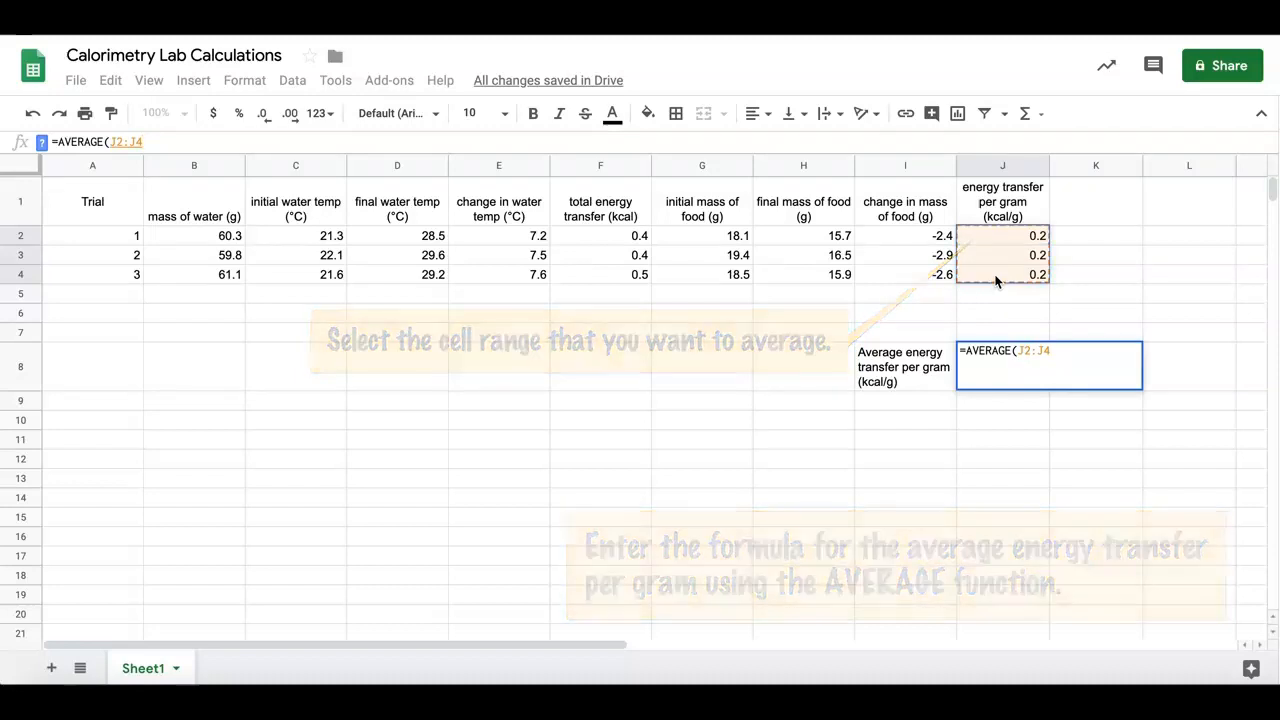
pyautogui.press('Return')
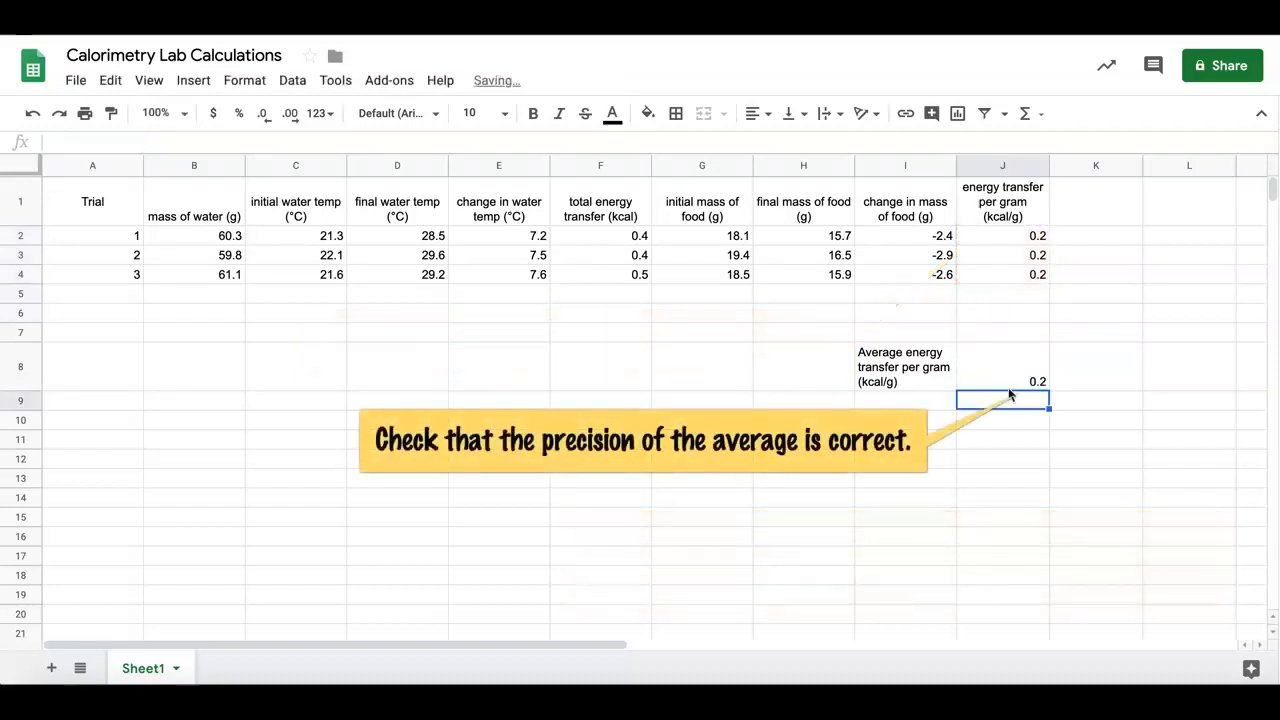